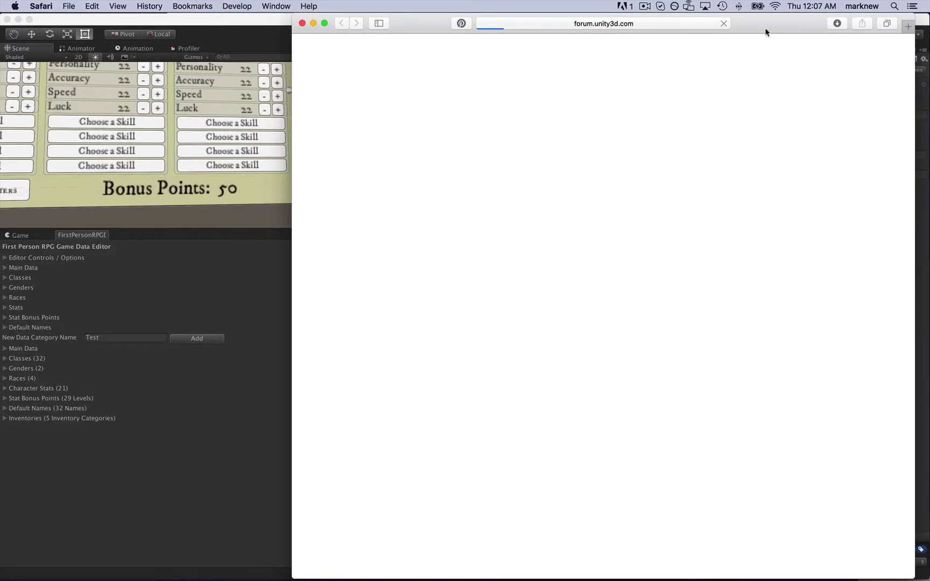
# - Check the forum alerts and open the Weeper Pack PBR thread from the quoted-post alert in a separate tab
pyautogui.moveTo(767, 30); pyautogui.dragTo(684, 30)
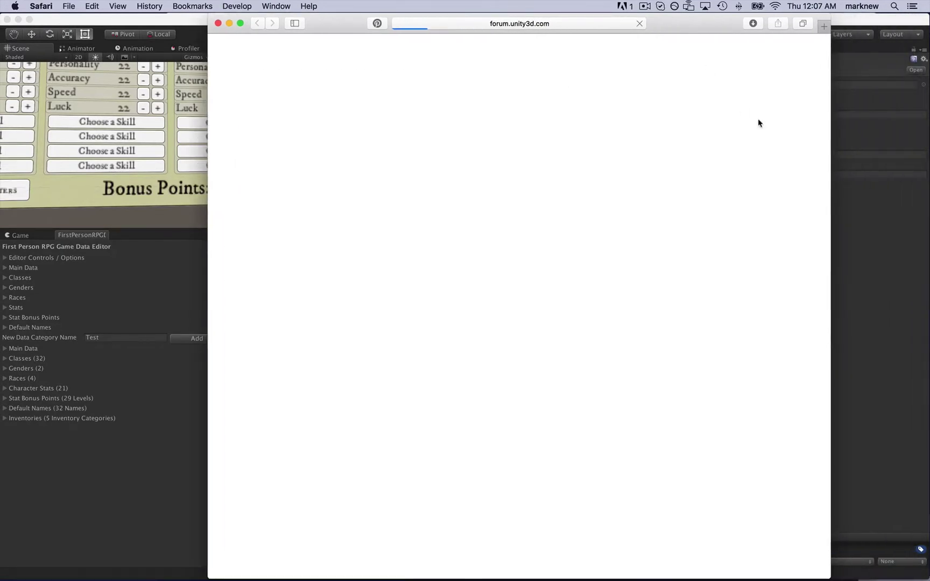
pyautogui.click(765, 142)
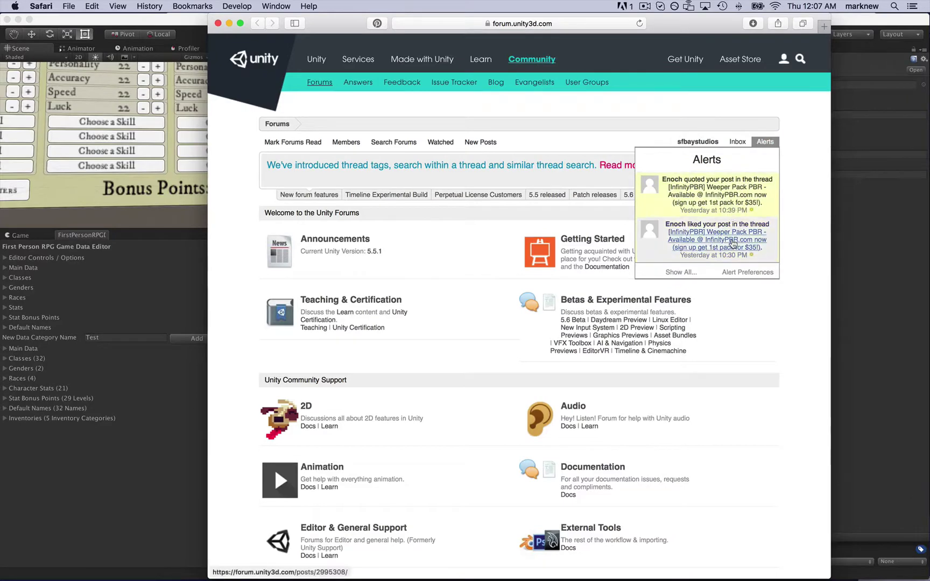
pyautogui.keyDown('super'); pyautogui.click(722, 190); pyautogui.keyUp('super')
# - Show the full list of alerts and open the First Person Party Based RPG Framework thread from it
pyautogui.click(764, 154)
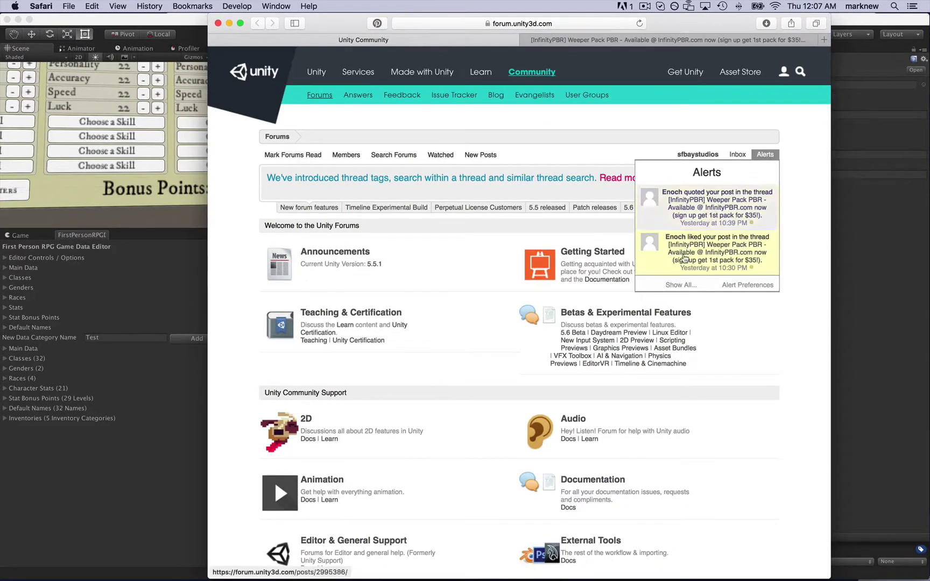
pyautogui.click(669, 287)
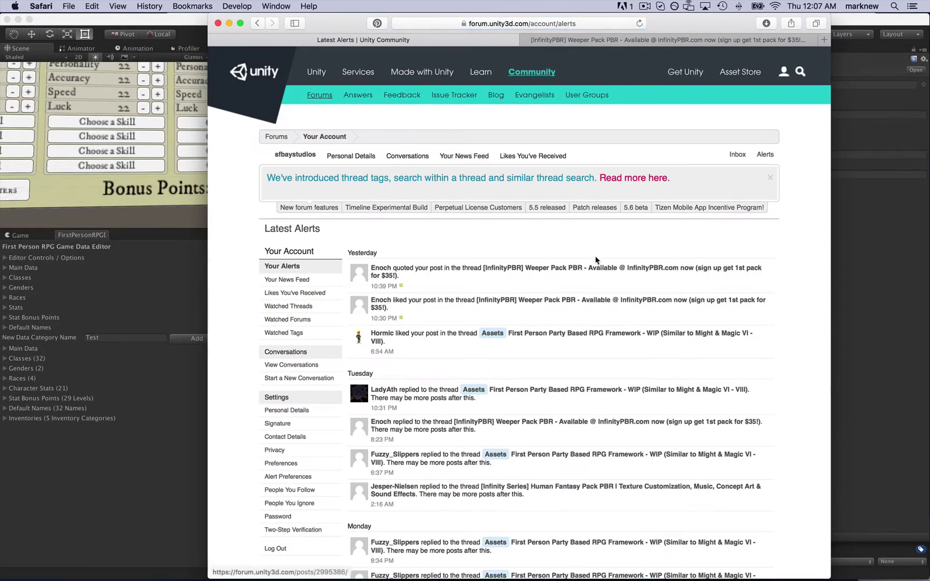
pyautogui.click(553, 338)
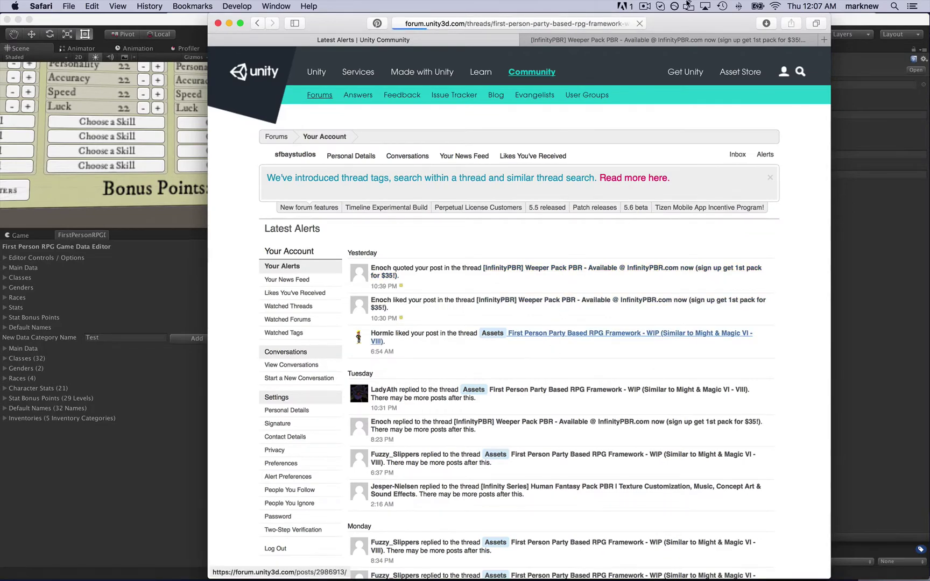
# - Post a quoted reply to the newest Weeper Pack post: "Yeah, getting the smaller changes like color or roughness is simple :)"
pyautogui.click(651, 41)
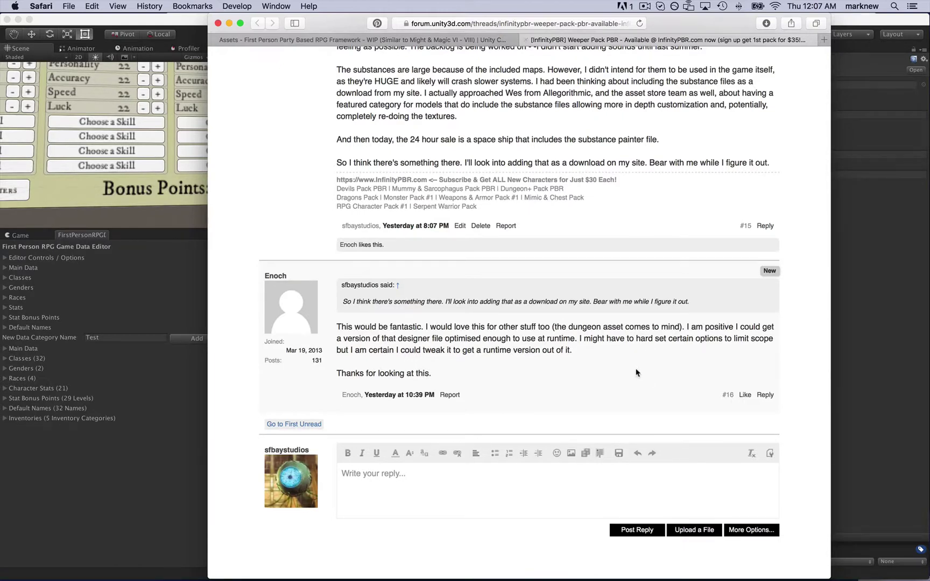
pyautogui.click(764, 395)
pyautogui.write('Yeah')
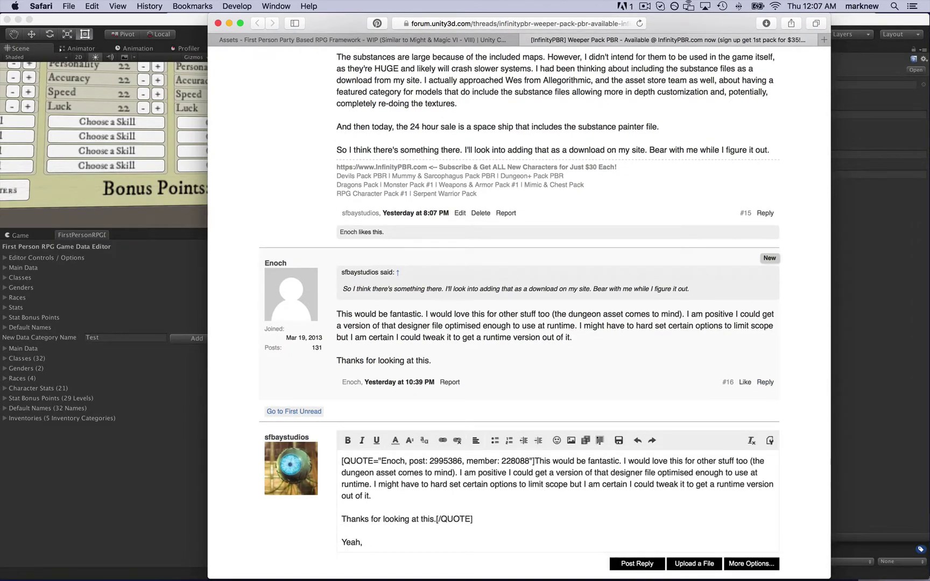
pyautogui.write(', getting the smaller changes like color or r')
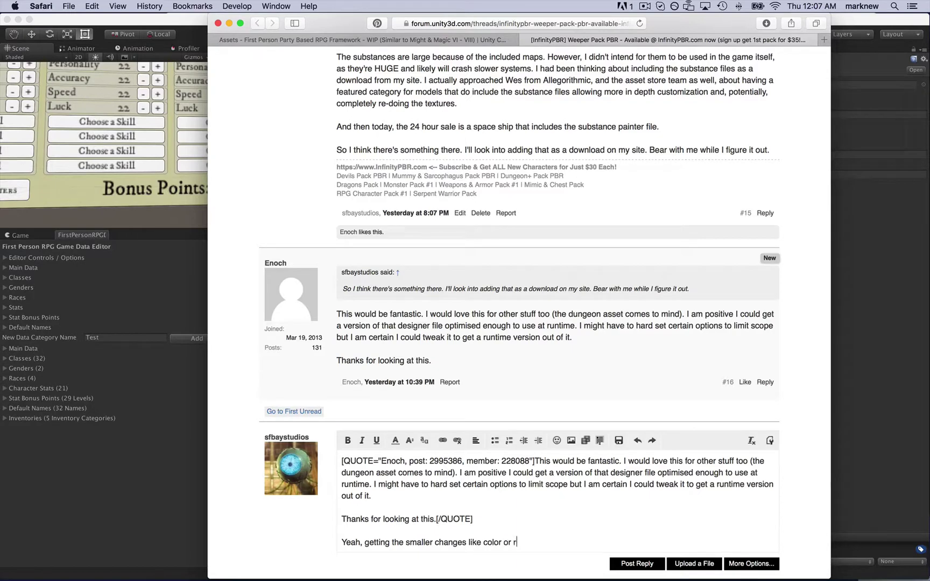
pyautogui.write('oughness is simple :)')
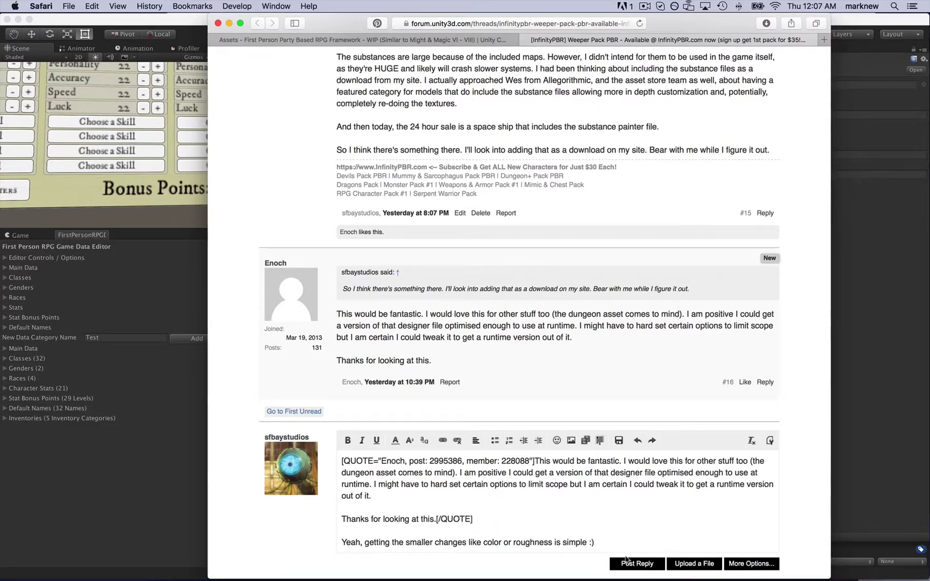
pyautogui.click(627, 563)
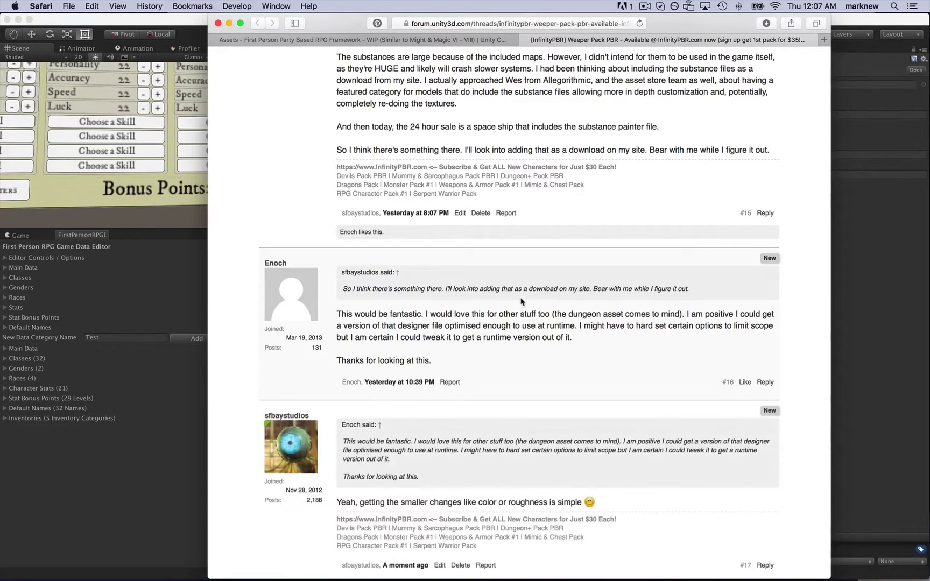
# - Close the Weeper Pack thread and read through the posts in the RPG Framework thread
pyautogui.press('super+w')
pyautogui.scroll(-20, 289, 278)
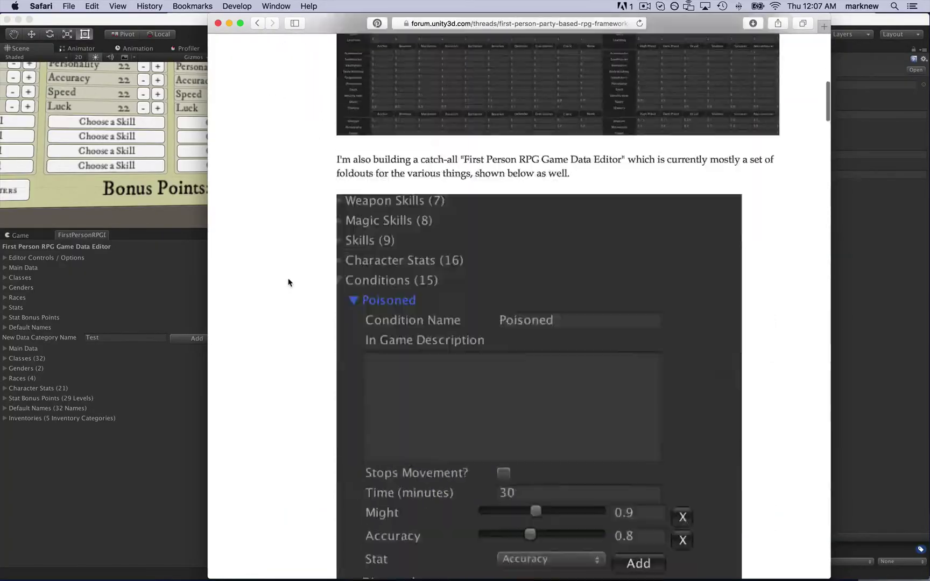
pyautogui.scroll(20, 289, 278)
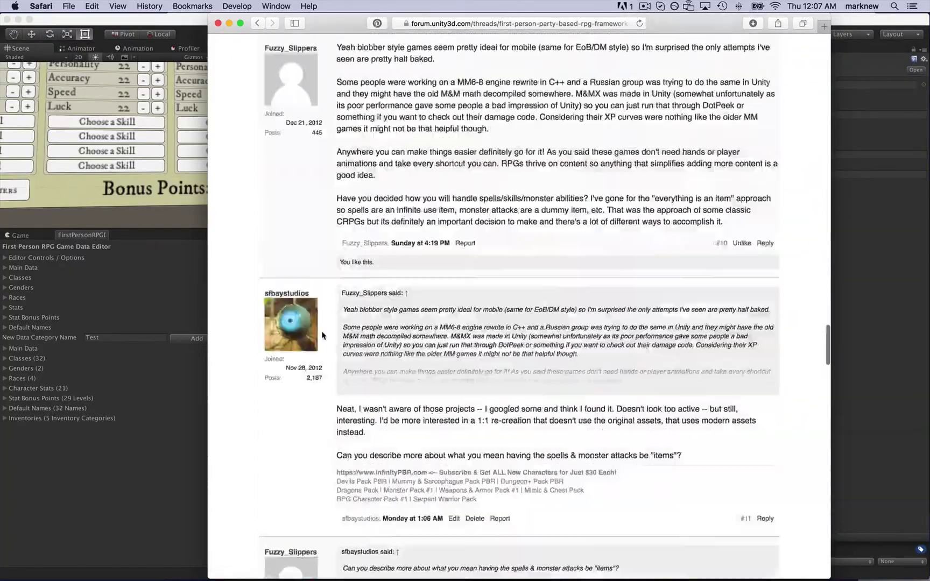
pyautogui.scroll(-20, 339, 263)
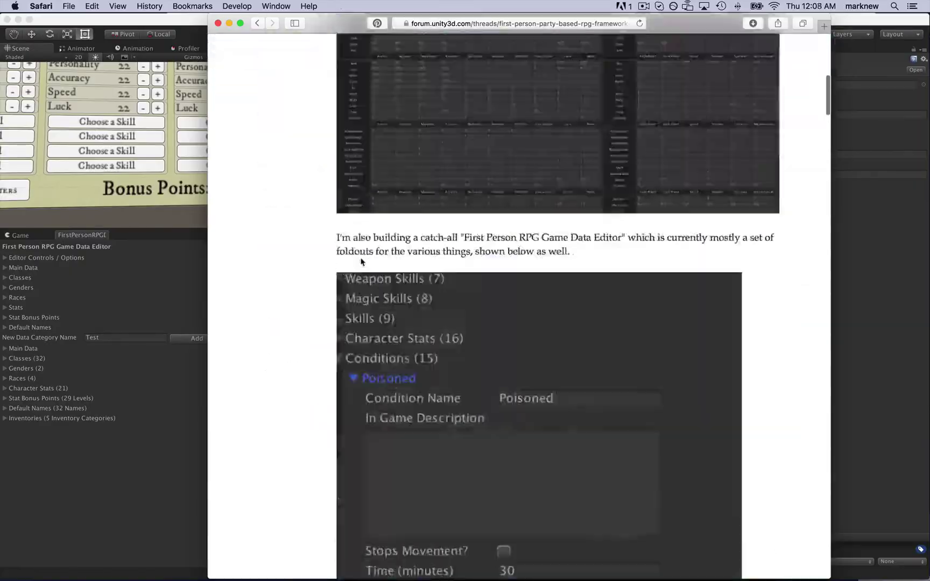
pyautogui.scroll(20, 363, 261)
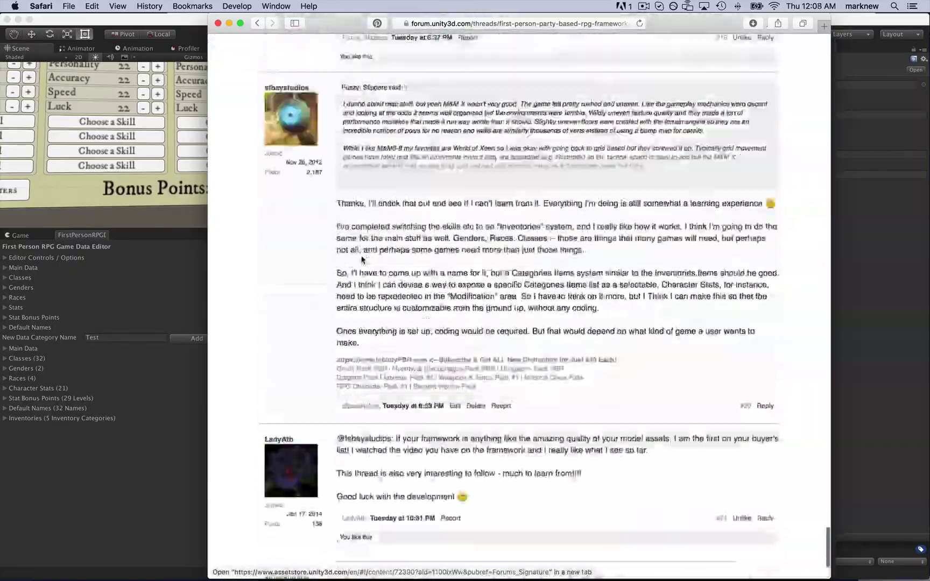
pyautogui.scroll(-20, 362, 259)
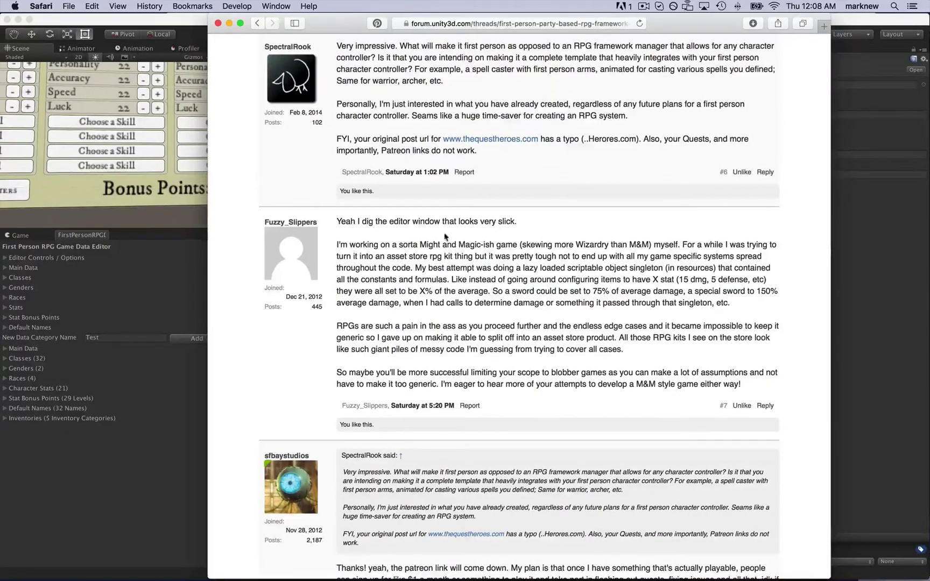
pyautogui.scroll(-15, 361, 254)
# - Switch to Unity and examine the Skills, Items and Spells categories under Inventories in the game data editor
pyautogui.click(85, 23)
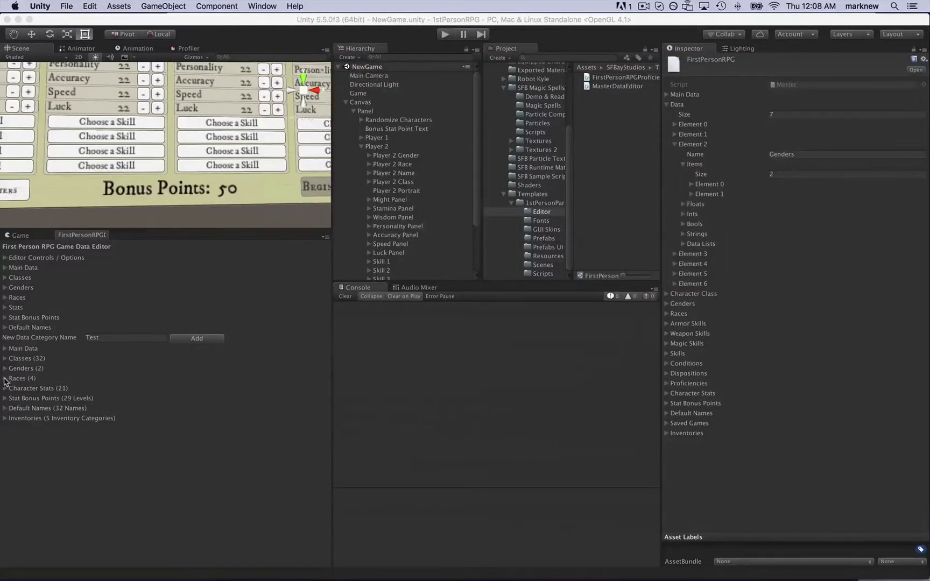
pyautogui.click(6, 418)
pyautogui.click(13, 448)
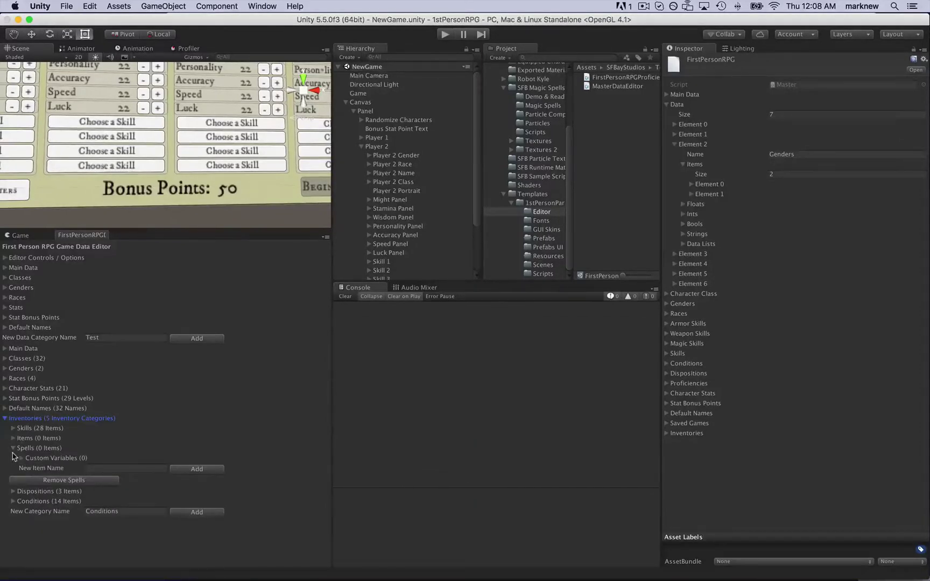
pyautogui.click(13, 448)
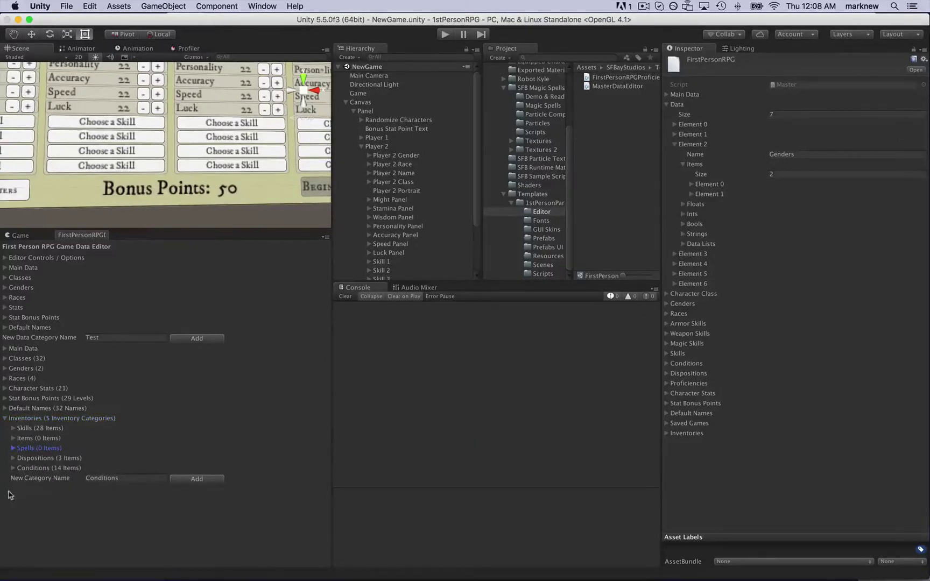
pyautogui.click(13, 429)
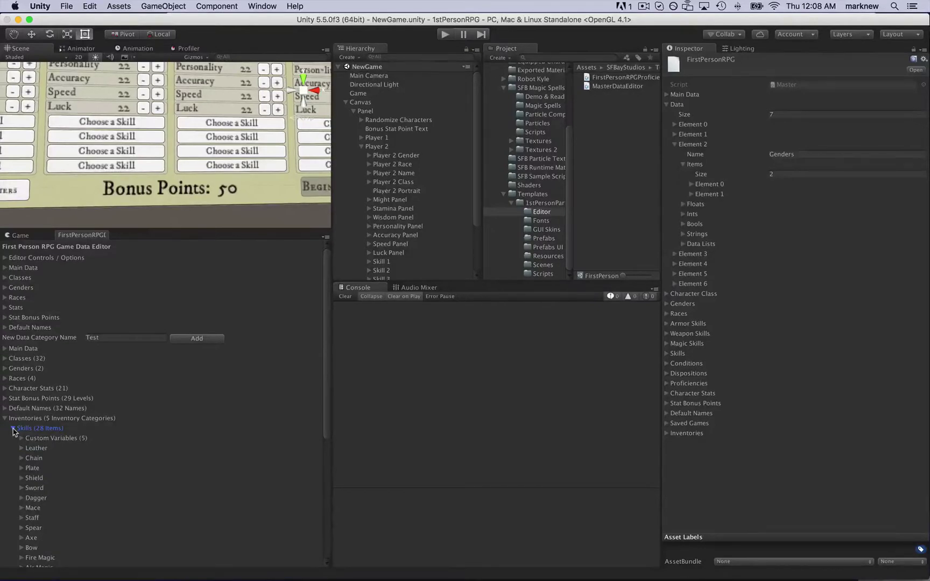
pyautogui.click(13, 428)
pyautogui.click(12, 439)
pyautogui.click(12, 438)
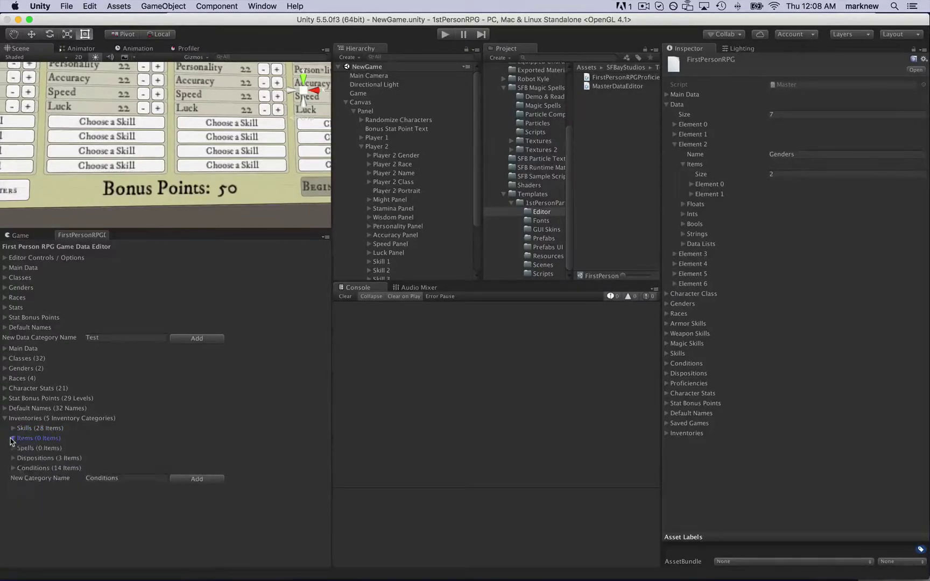
pyautogui.click(13, 448)
pyautogui.click(13, 449)
# - Examine the items in the Dispositions and Conditions inventory categories, collapsing each one again
pyautogui.click(13, 458)
pyautogui.click(13, 458)
pyautogui.click(13, 458)
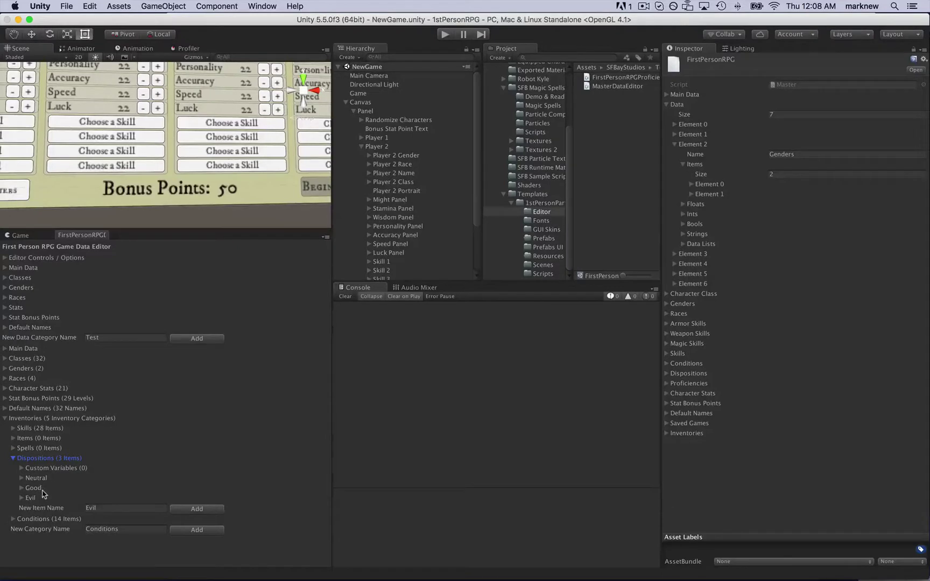
pyautogui.click(13, 458)
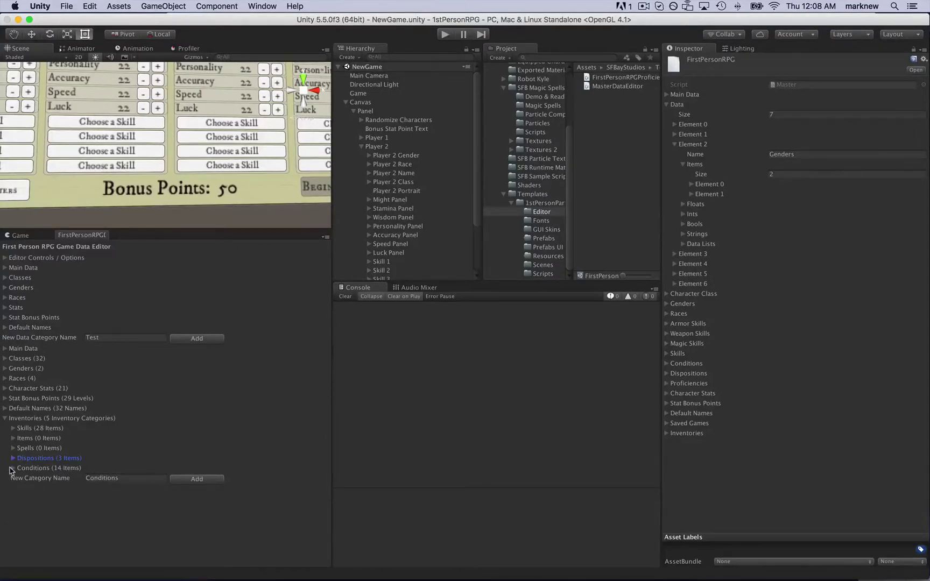
pyautogui.click(12, 468)
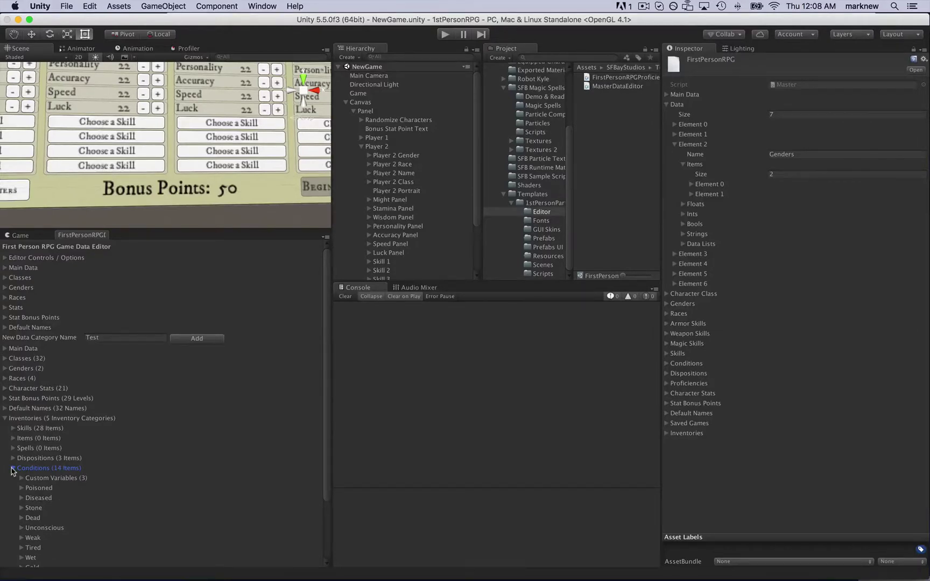
pyautogui.click(12, 468)
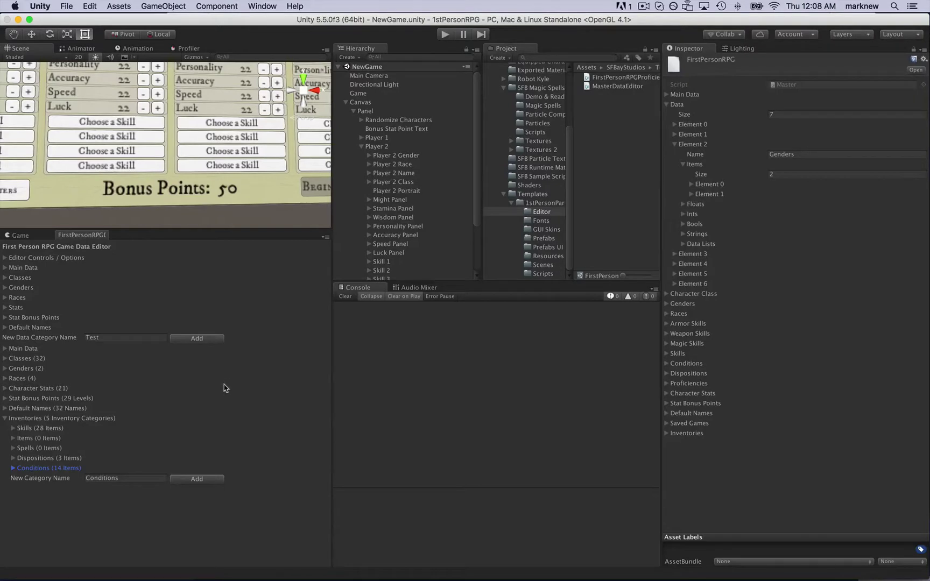
# - Inspect the Poisoned item's settings under Conditions, and collapse the whole Inventories section
pyautogui.click(13, 469)
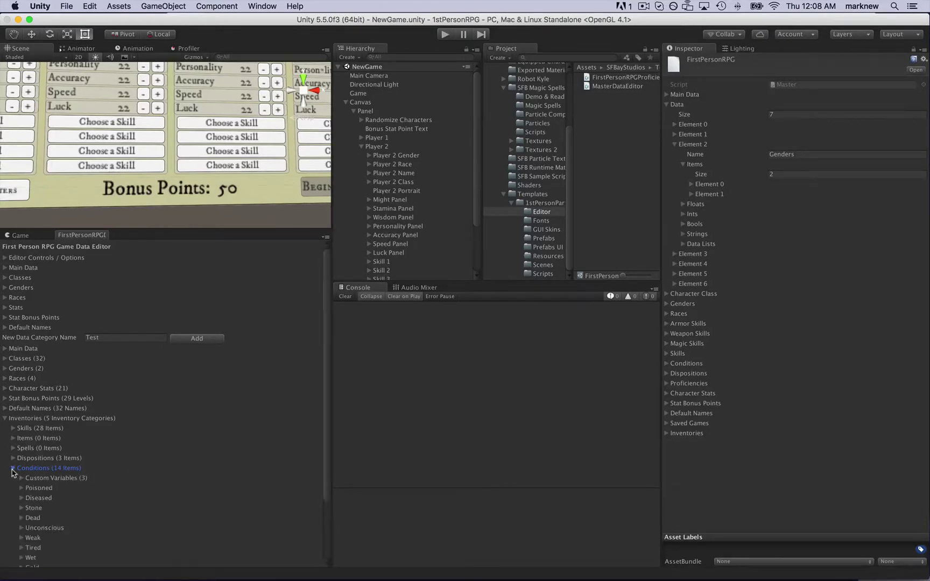
pyautogui.click(22, 489)
pyautogui.scroll(-5, 23, 490)
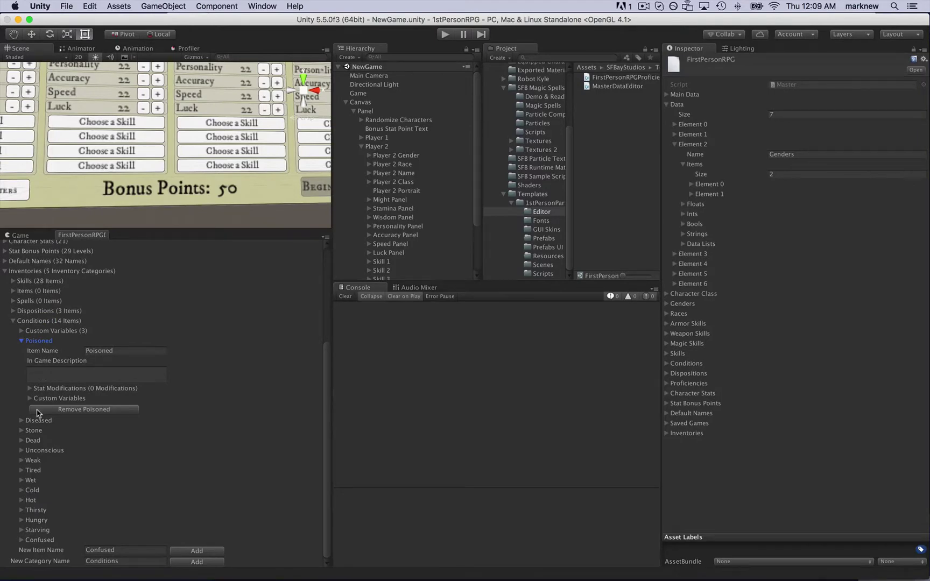
pyautogui.click(21, 341)
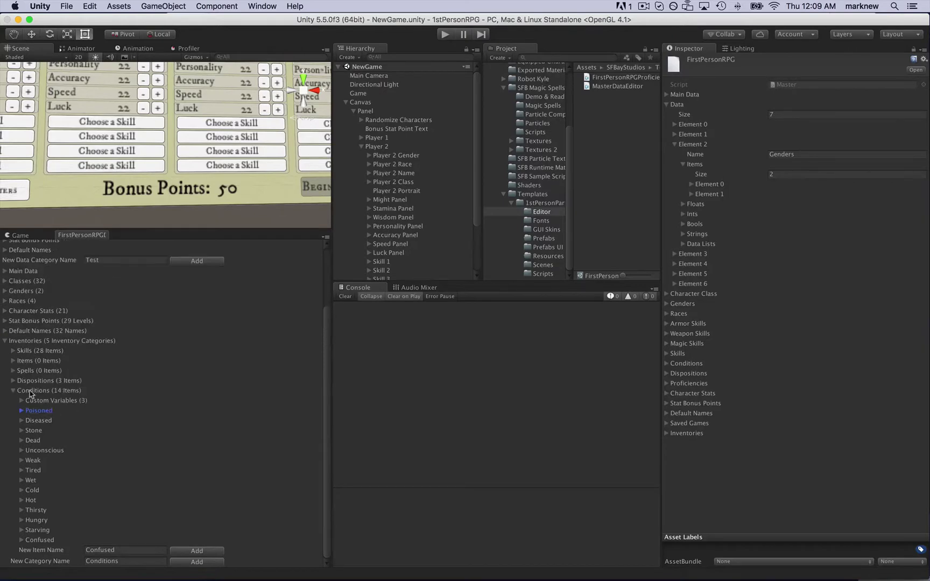
pyautogui.click(13, 391)
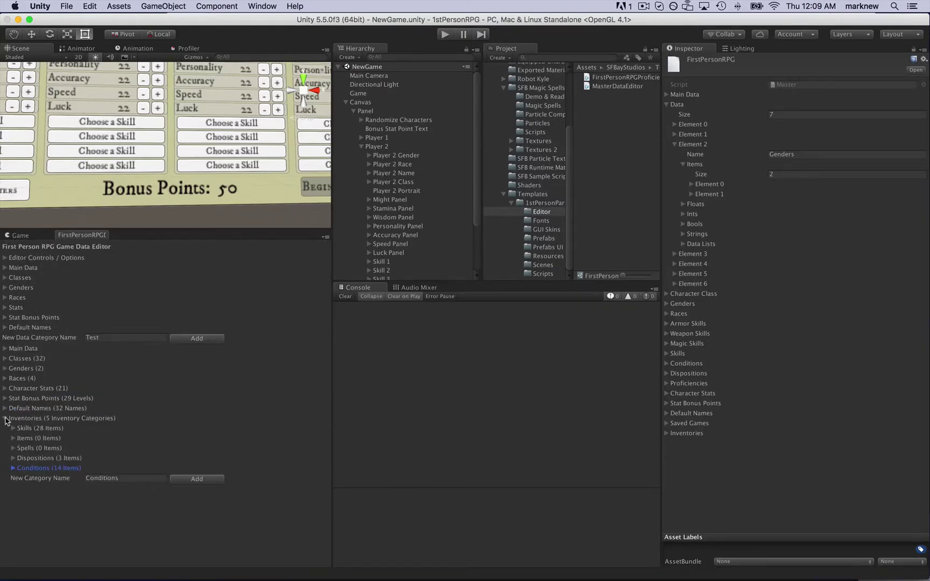
pyautogui.click(6, 419)
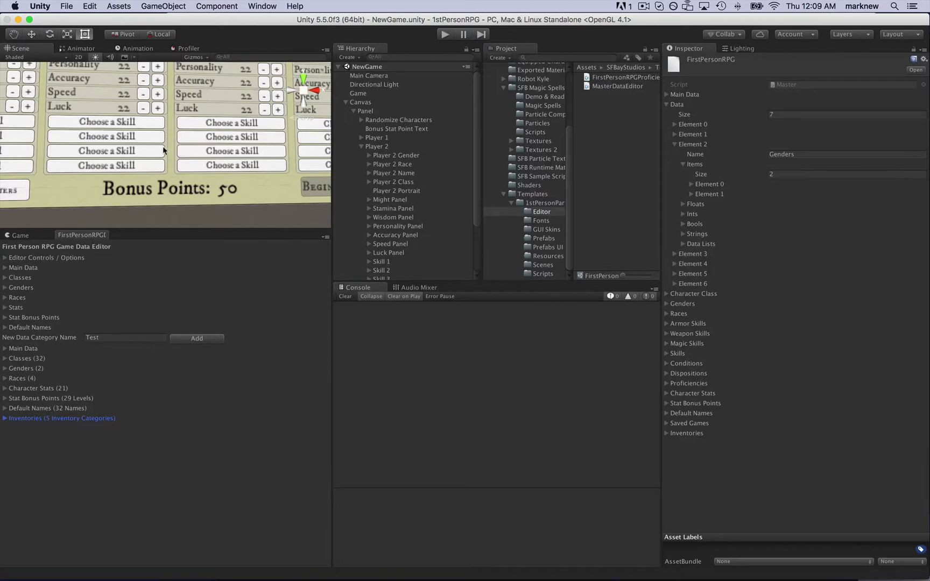
# - Examine the Archer base class's settings under Classes, and collapse both the class and the section
pyautogui.scroll(-5, 162, 146)
pyautogui.scroll(3, 162, 145)
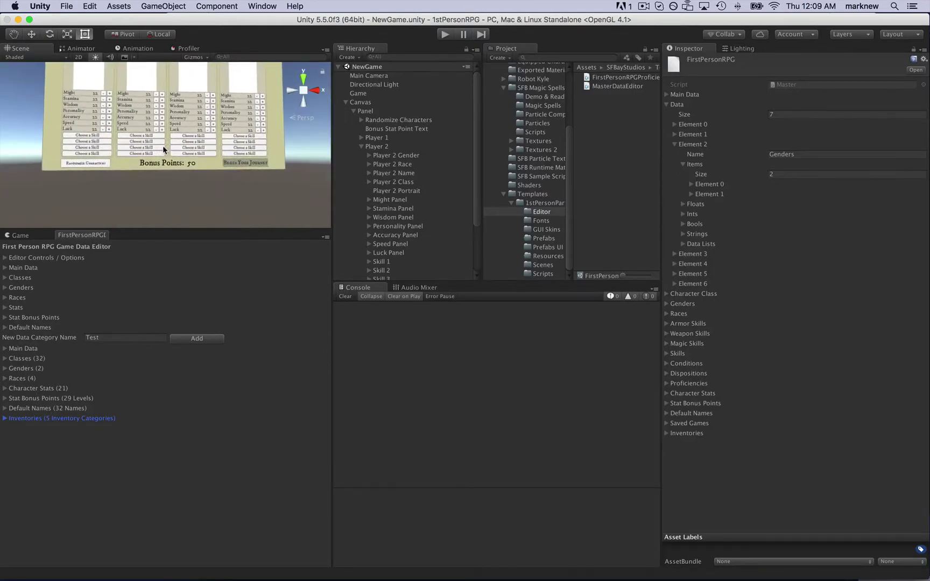
pyautogui.scroll(1, 162, 145)
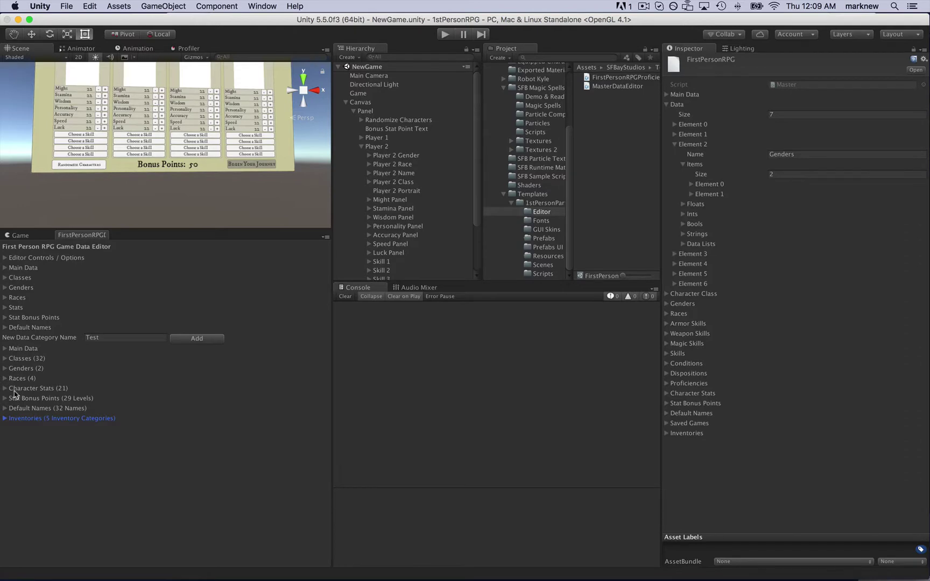
pyautogui.click(6, 359)
pyautogui.click(6, 359)
pyautogui.click(6, 359)
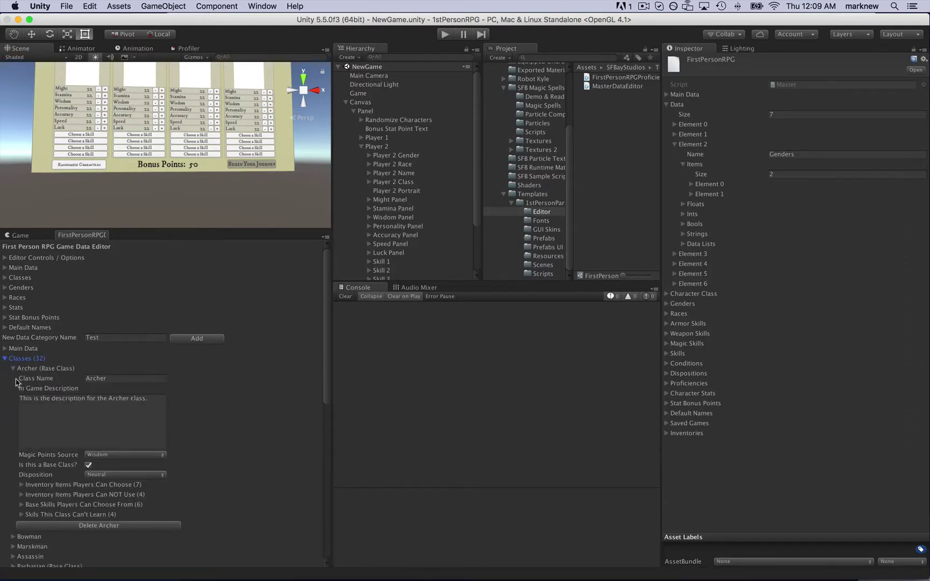
pyautogui.click(13, 369)
pyautogui.click(6, 359)
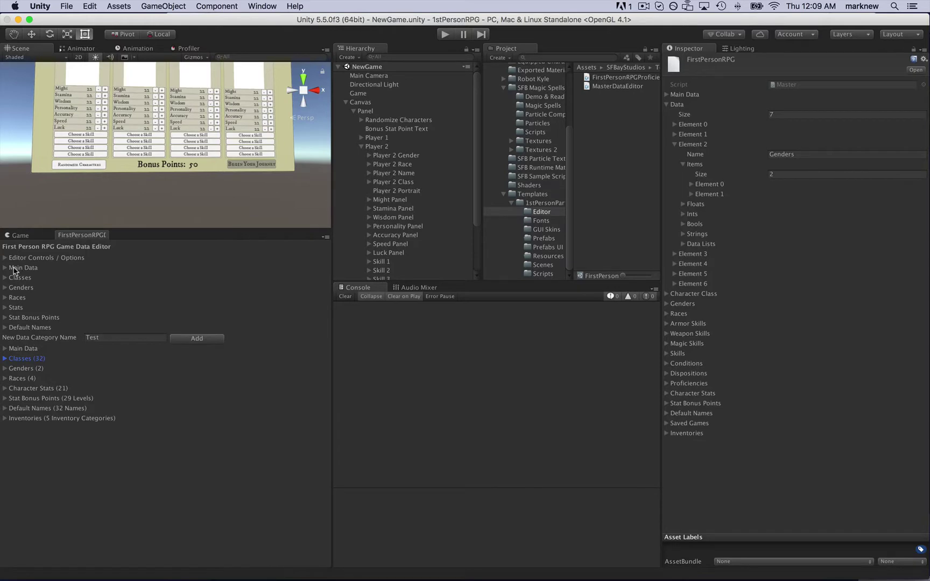
# - Switch to MonoDevelop and examine the Data class's item and custom-variable lists in Data.cs
pyautogui.moveTo(635, 569)
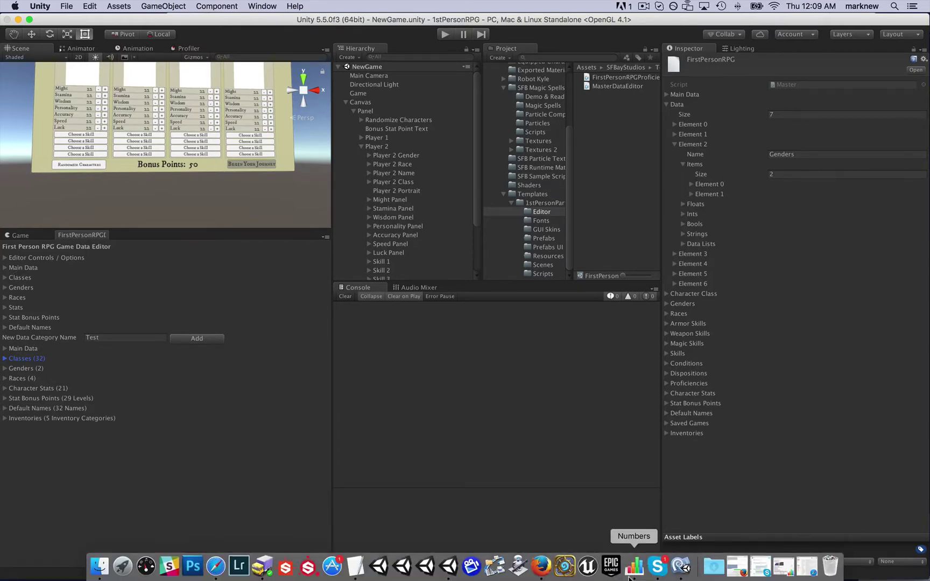
pyautogui.click(681, 566)
pyautogui.scroll(15, 484, 269)
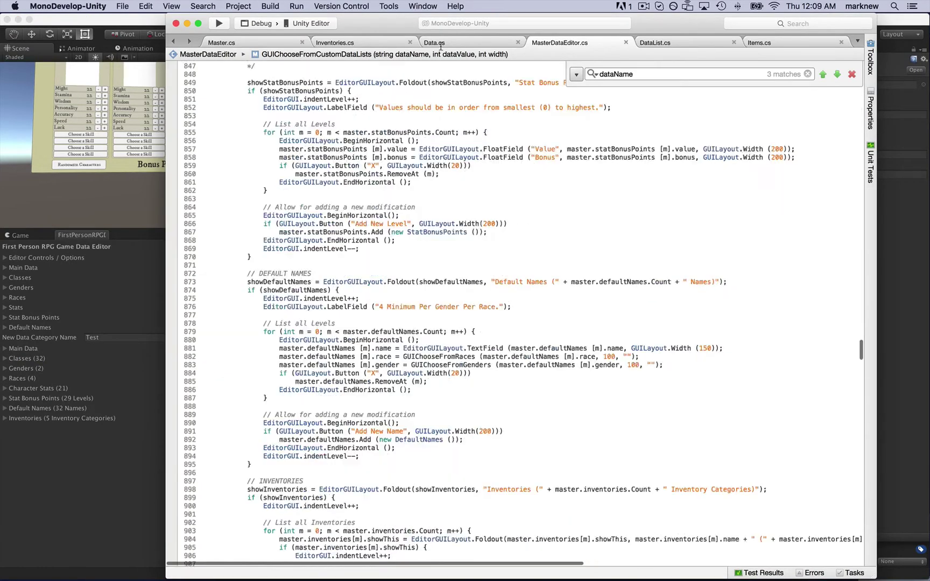
pyautogui.click(468, 41)
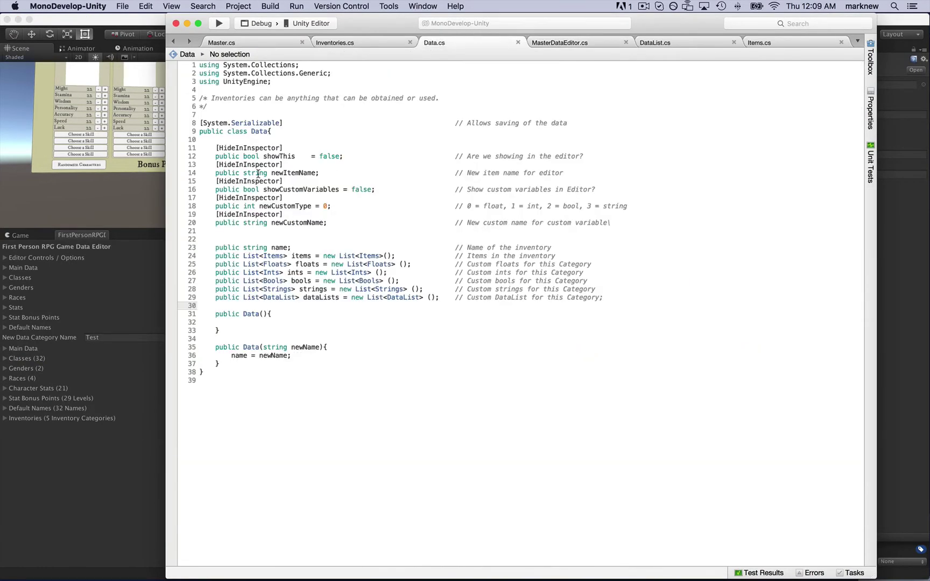
pyautogui.moveTo(275, 344)
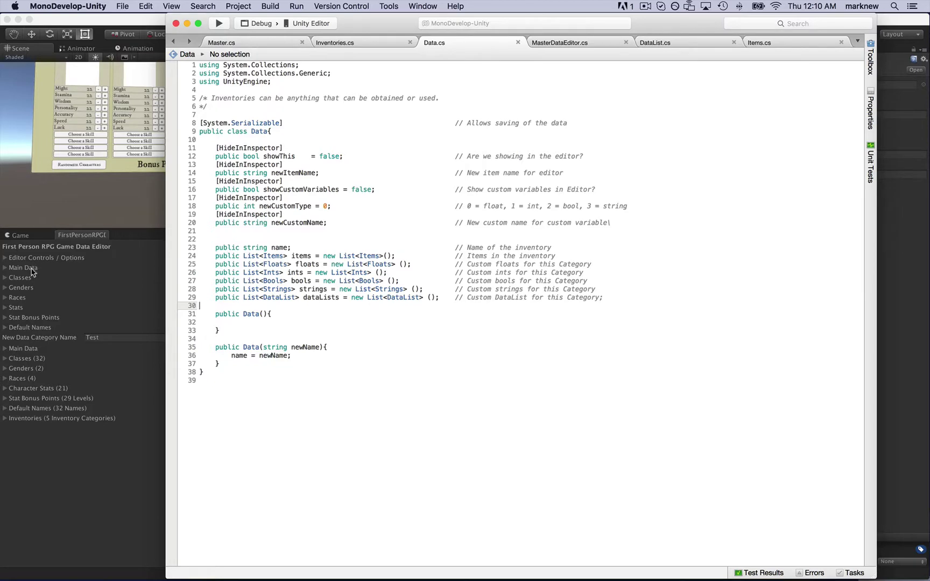
# - Examine the data category and custom-variable drawing code in MasterDataEditor.cs
pyautogui.click(564, 43)
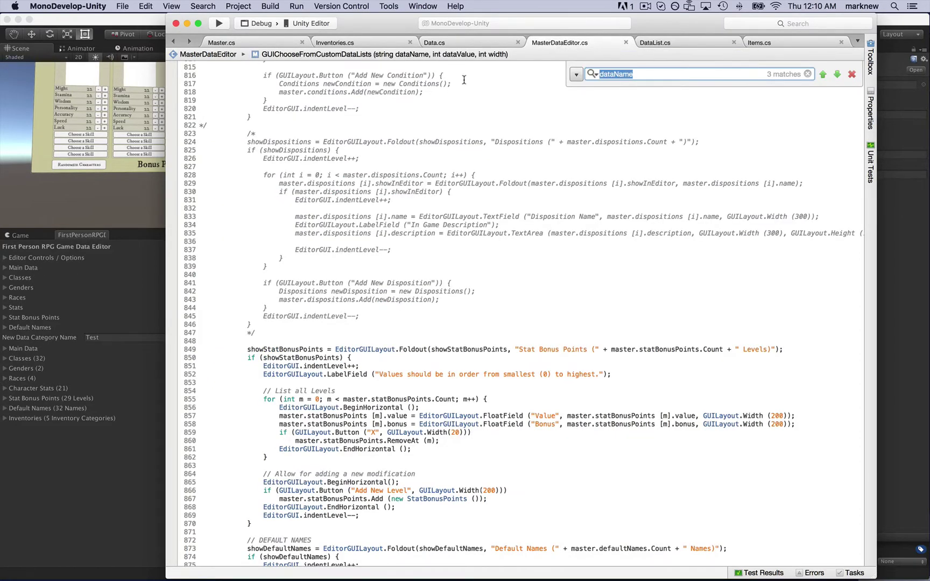
pyautogui.scroll(20, 441, 115)
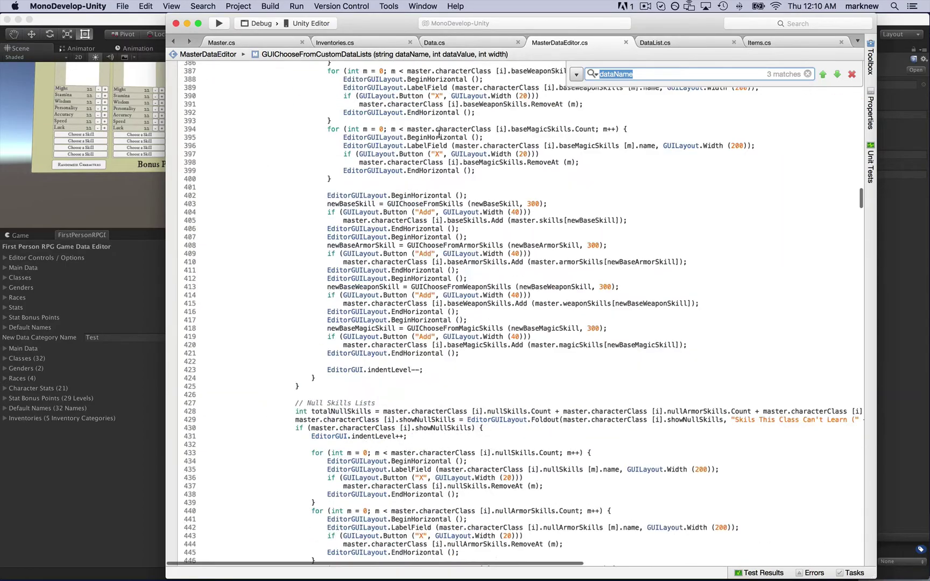
pyautogui.scroll(15, 439, 135)
pyautogui.scroll(-8, 439, 135)
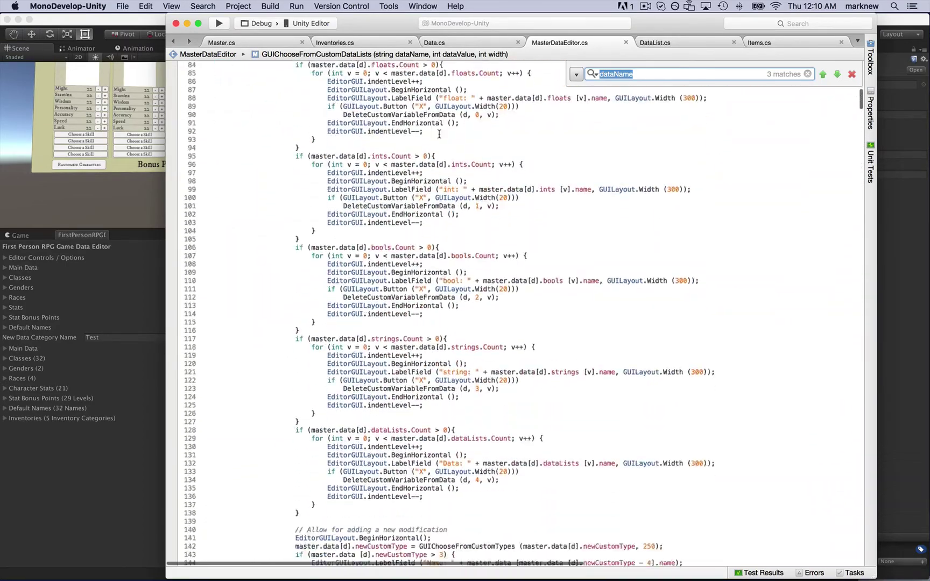
pyautogui.scroll(-10, 439, 135)
# - Write master.data[d].items on the empty line above the items loop, delete it again, and save the script
pyautogui.click(358, 220)
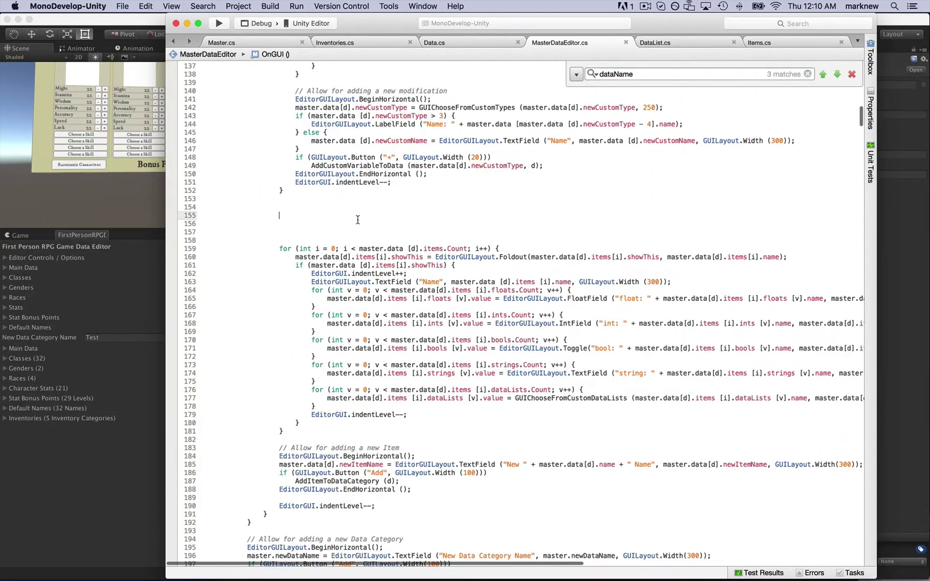
pyautogui.write('master.data[')
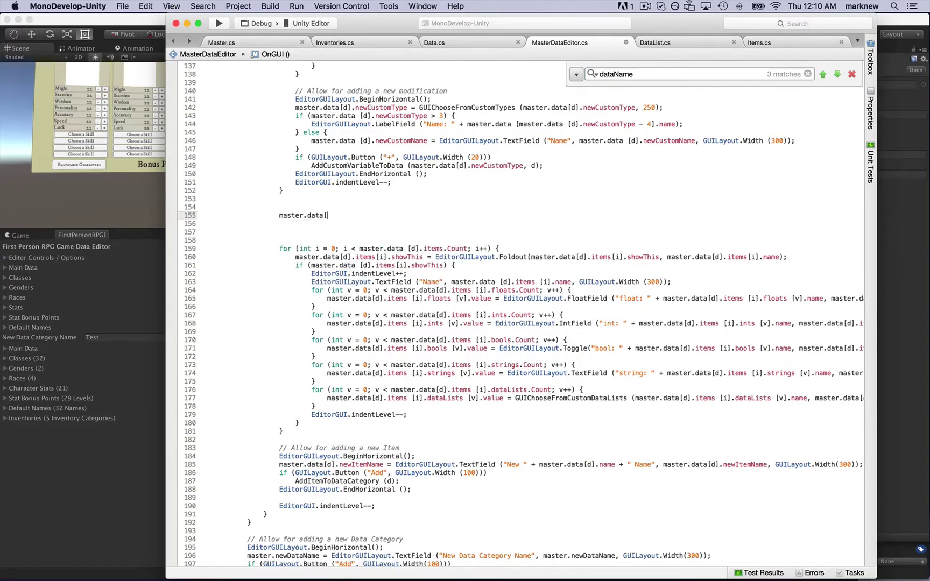
pyautogui.write('d].items')
pyautogui.hotkey('shift', 'Home')
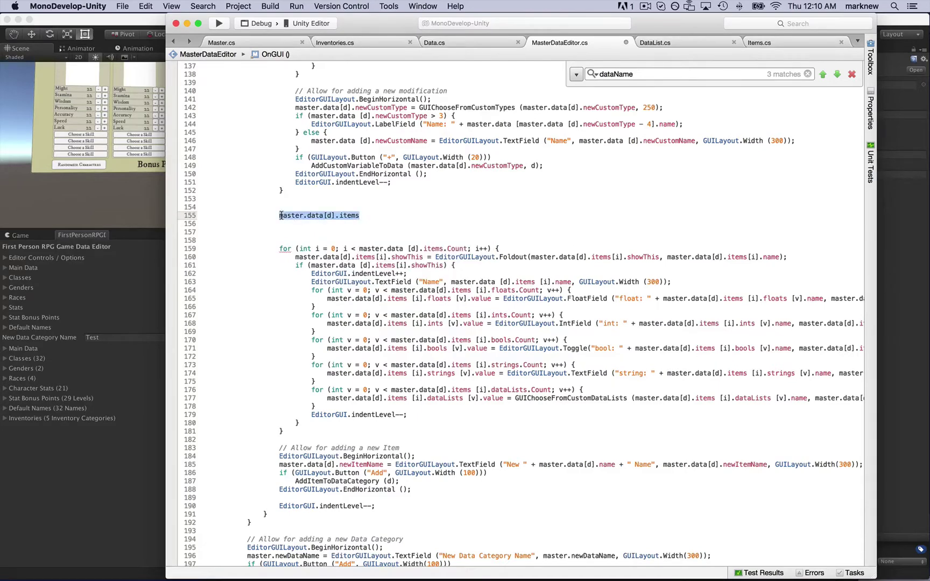
pyautogui.press('BackSpace')
pyautogui.press('BackSpace')
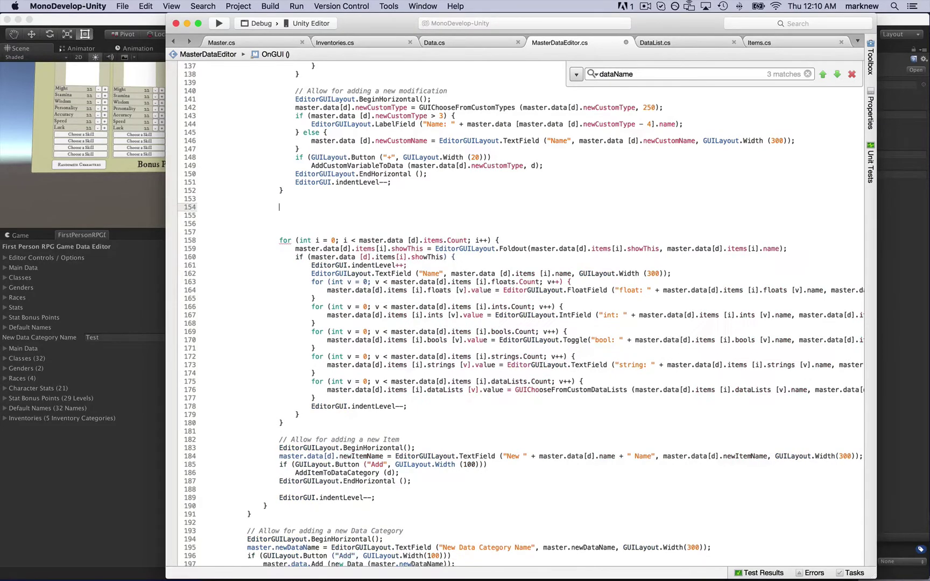
pyautogui.press('super+s')
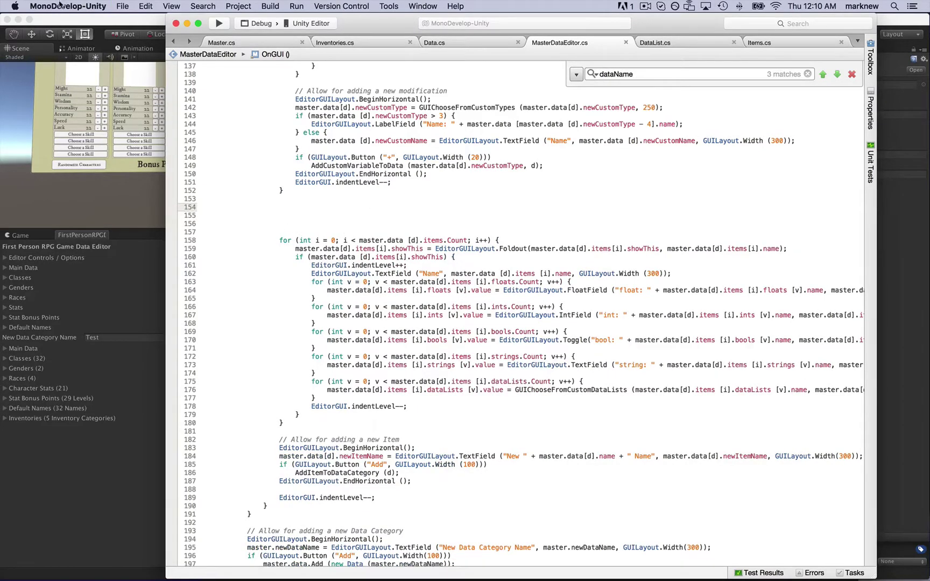
# - Switch to Unity, clear the console, and examine the new Main Data, Classes and Genders categories, collapsing each one again
pyautogui.click(52, 26)
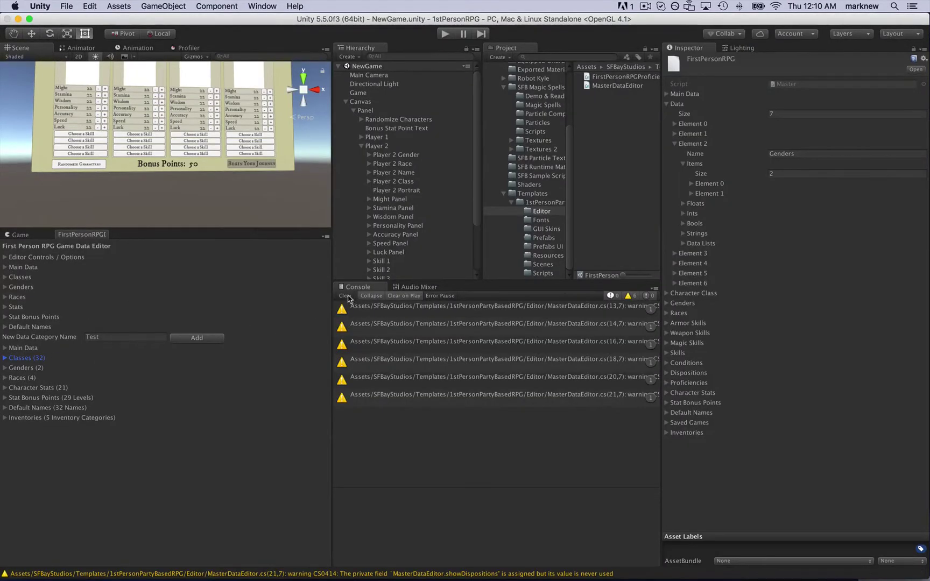
pyautogui.click(346, 296)
pyautogui.click(5, 268)
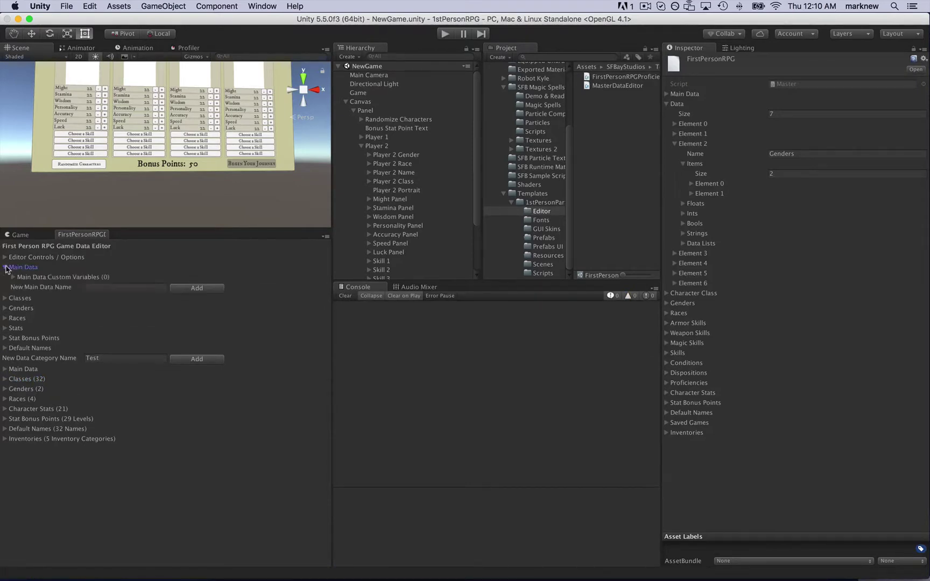
pyautogui.click(5, 268)
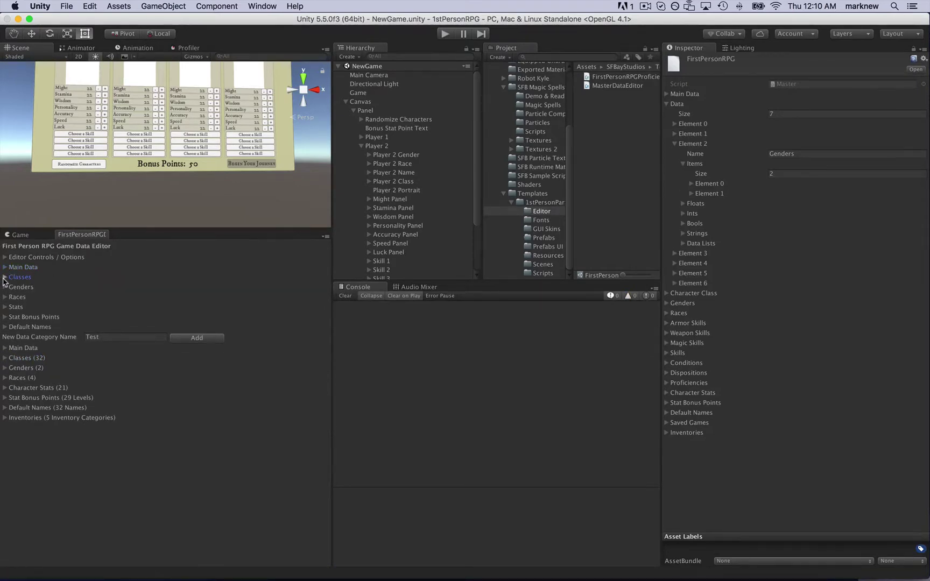
pyautogui.click(5, 277)
pyautogui.click(5, 277)
pyautogui.click(5, 287)
pyautogui.click(5, 287)
# - Examine the sample entry's Genders setting under Default Names, and collapse both the entry and the category
pyautogui.click(5, 327)
pyautogui.click(13, 347)
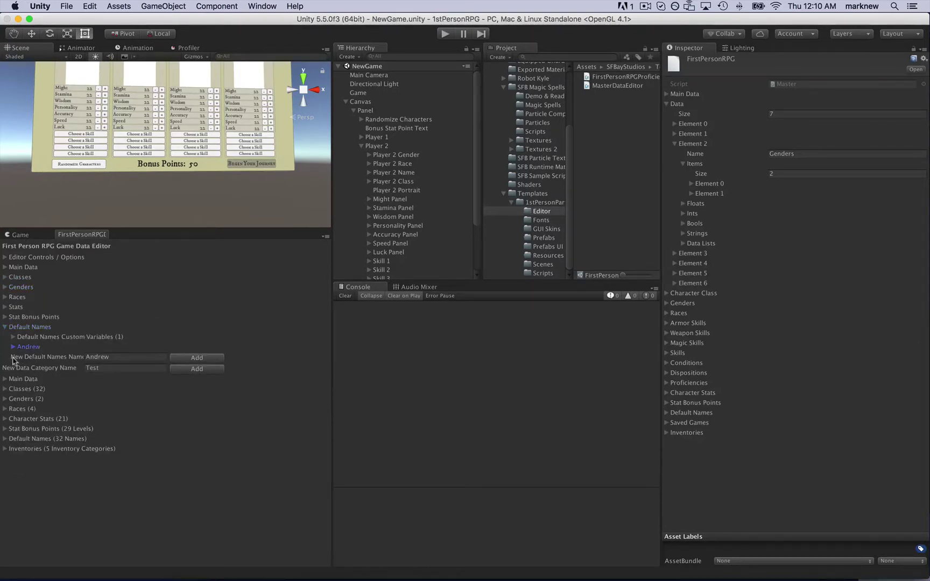
pyautogui.click(13, 347)
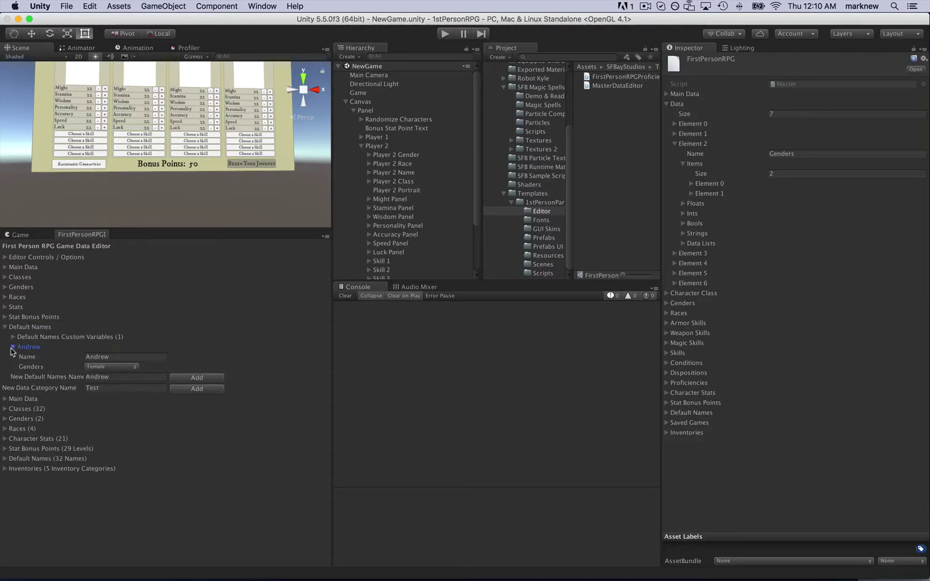
pyautogui.click(110, 367)
pyautogui.click(111, 358)
pyautogui.click(13, 348)
pyautogui.click(4, 327)
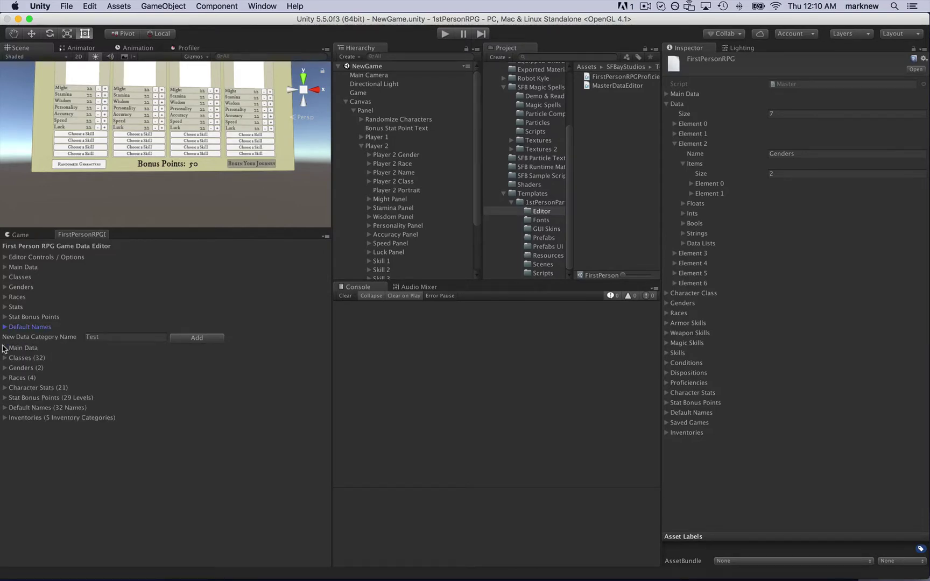
# - Add a new data category named Test and expand it to reach its new item name field
pyautogui.click(162, 337)
pyautogui.click(192, 339)
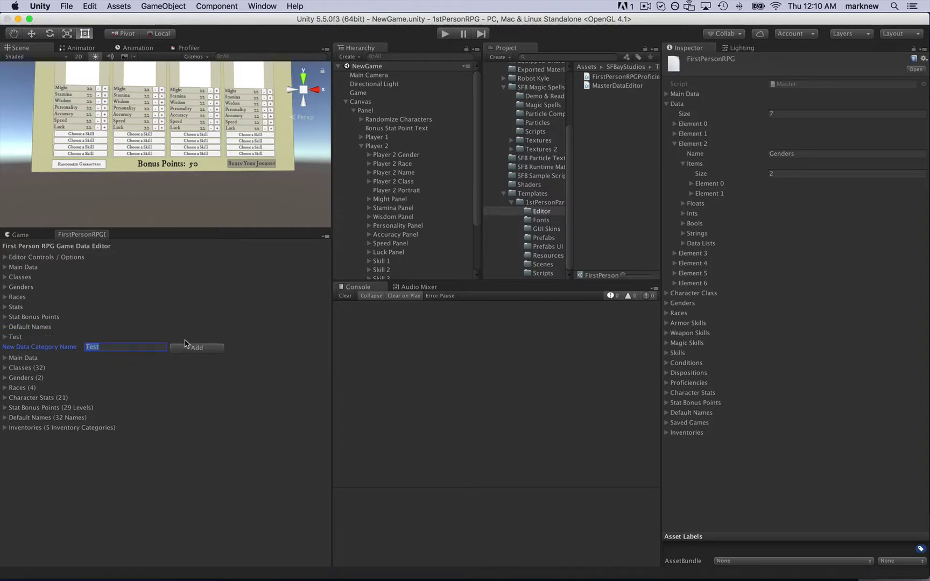
pyautogui.click(5, 337)
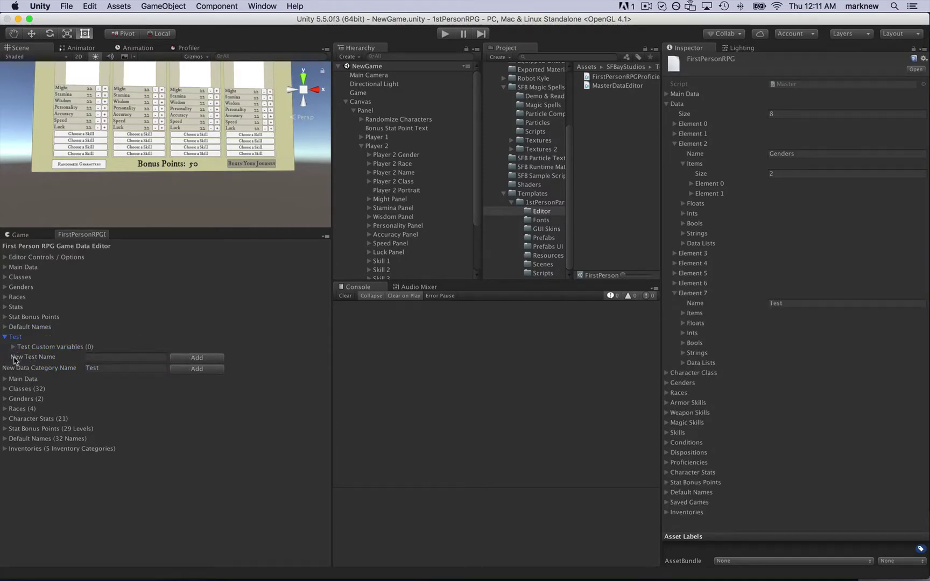
pyautogui.click(119, 357)
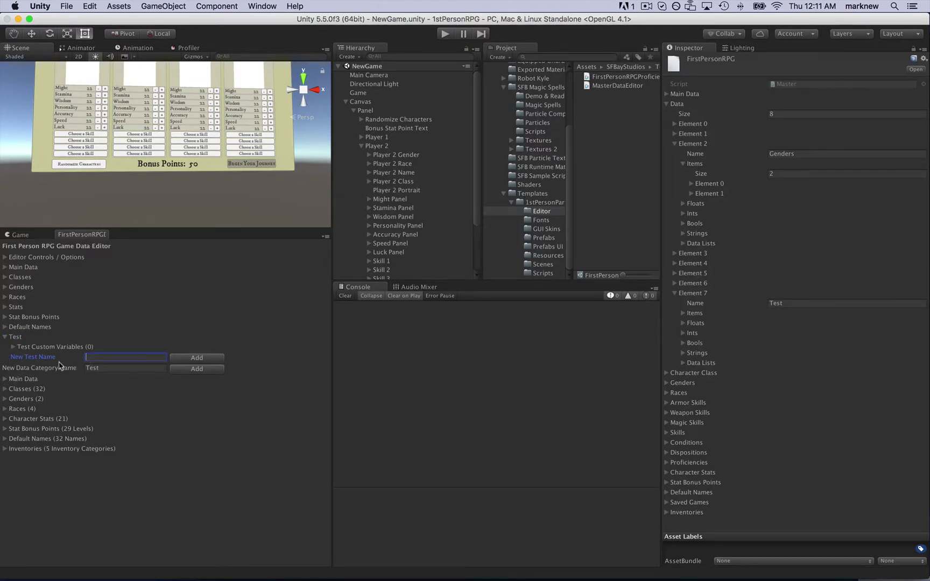
# - Add a custom variable of type Genders to the Test category, and collapse its custom variables section
pyautogui.click(12, 347)
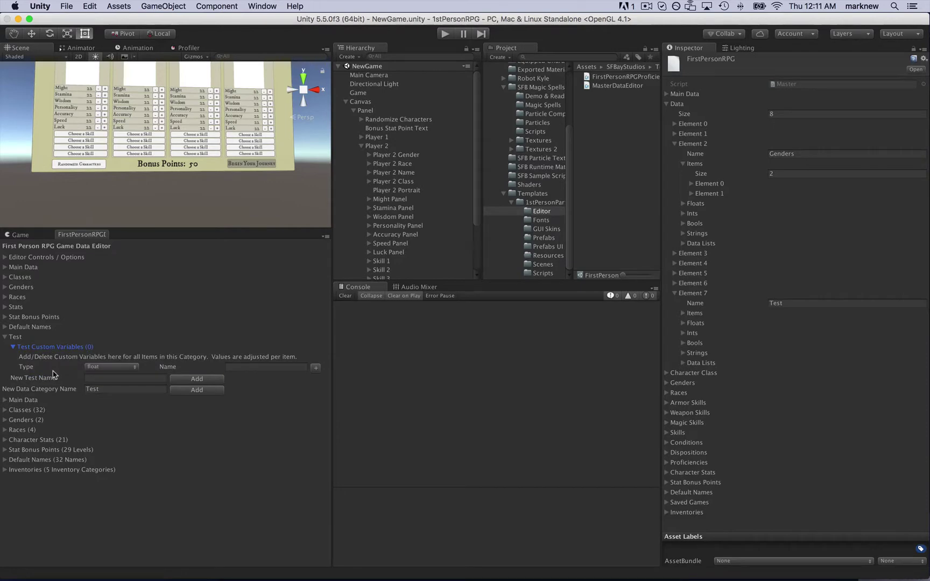
pyautogui.click(110, 367)
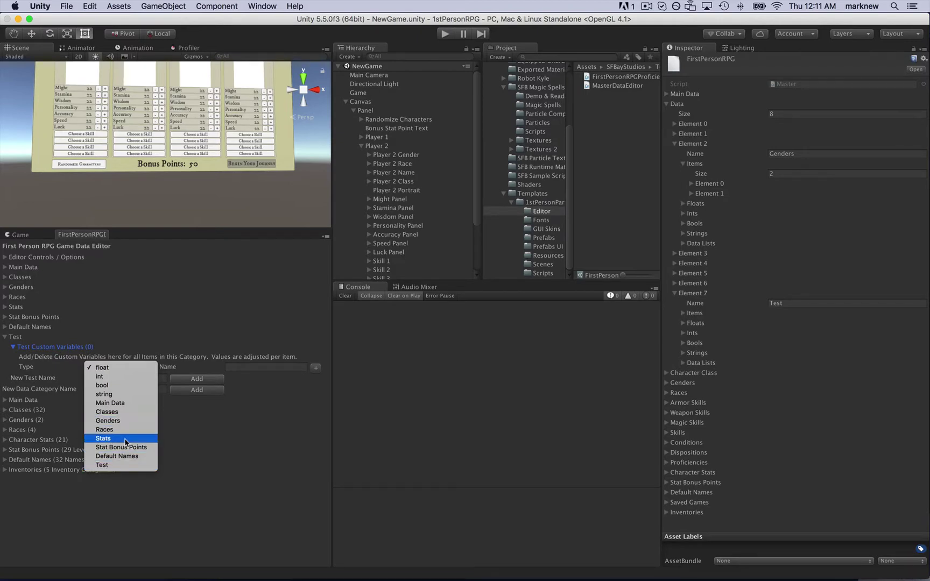
pyautogui.click(115, 423)
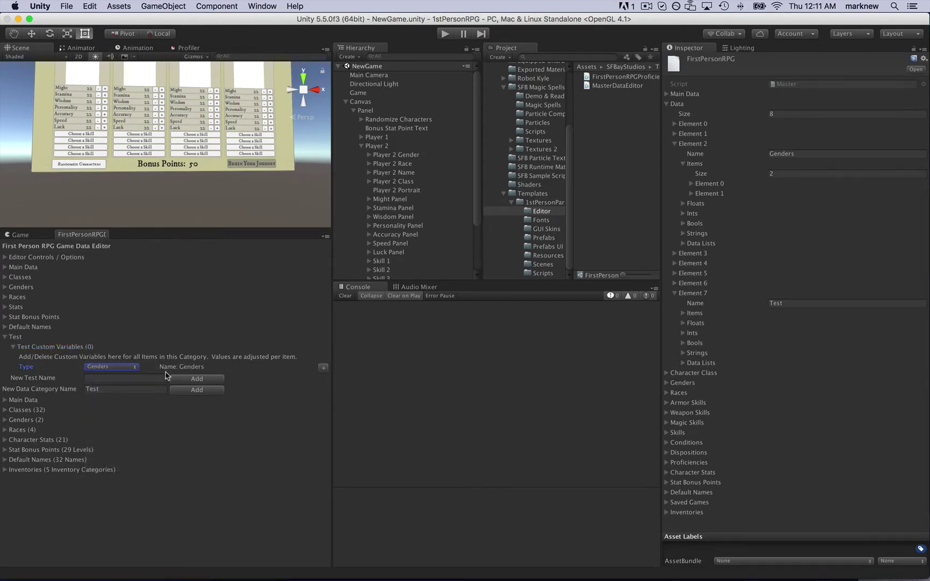
pyautogui.click(323, 367)
pyautogui.click(13, 347)
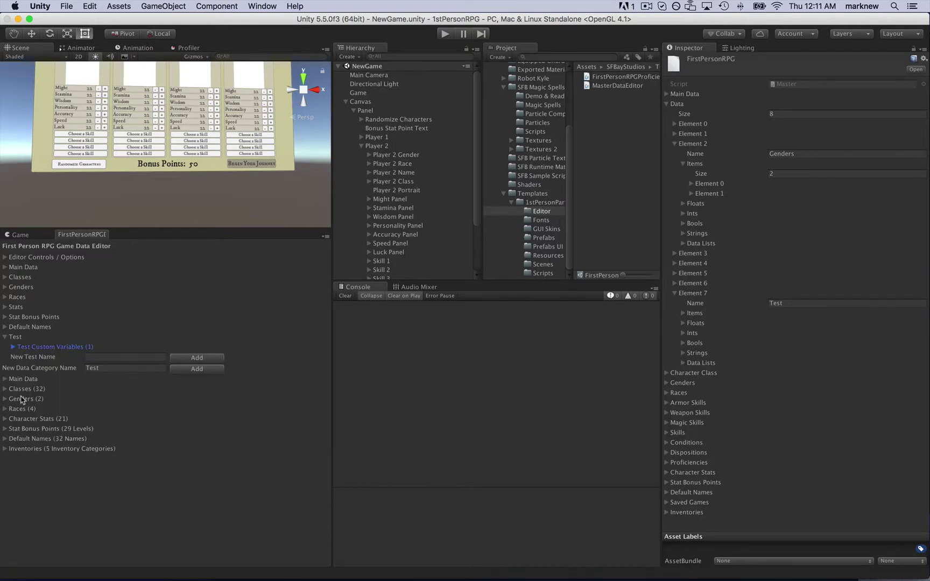
# - Add a new item named Item to the Test category
pyautogui.click(125, 357)
pyautogui.write('Item')
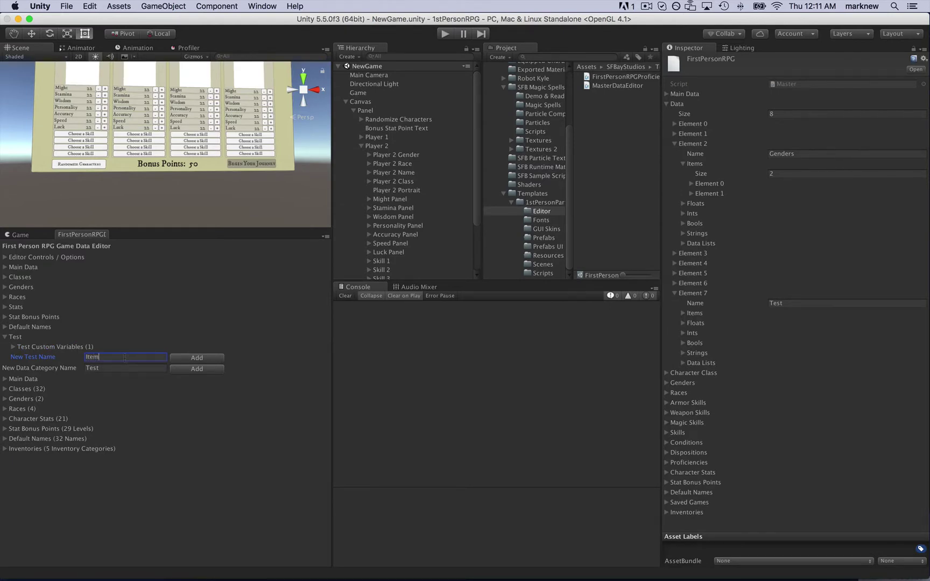
pyautogui.click(197, 358)
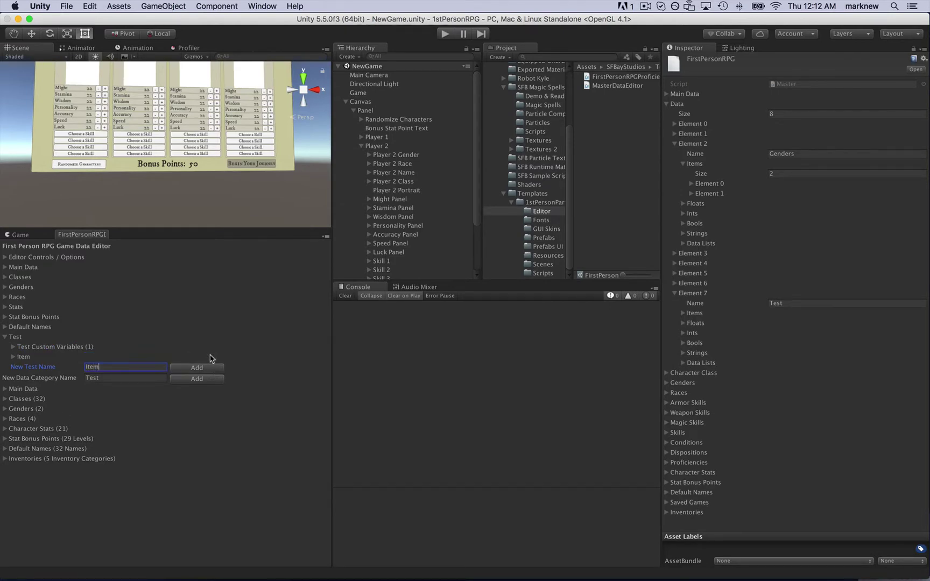
# - Expand the new item in the Test category and try to change its name to Test
pyautogui.click(11, 358)
pyautogui.click(30, 367)
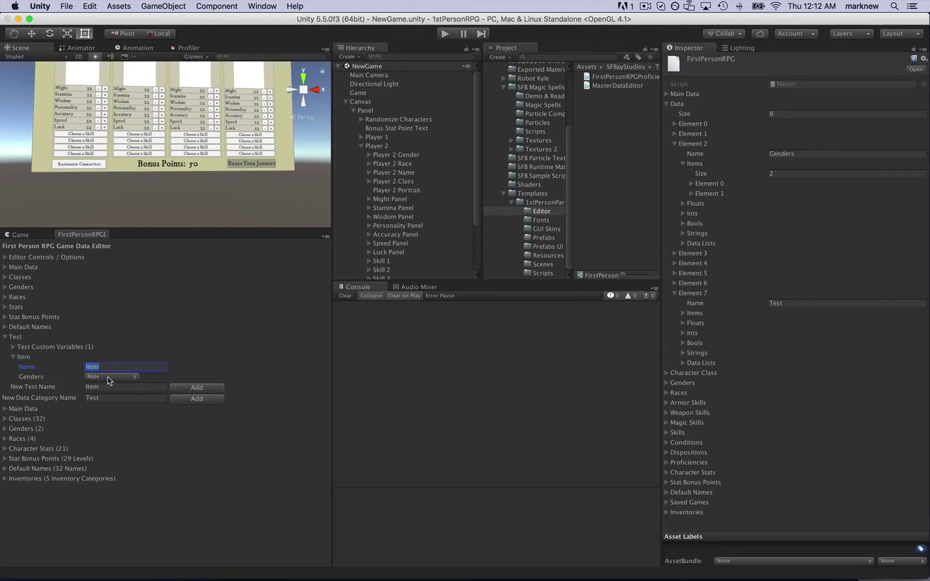
pyautogui.write('Test')
pyautogui.doubleClick(131, 365)
# - Check the item name field's code in MasterDataEditor.cs, return to Unity and clear the console
pyautogui.press('super+Tab')
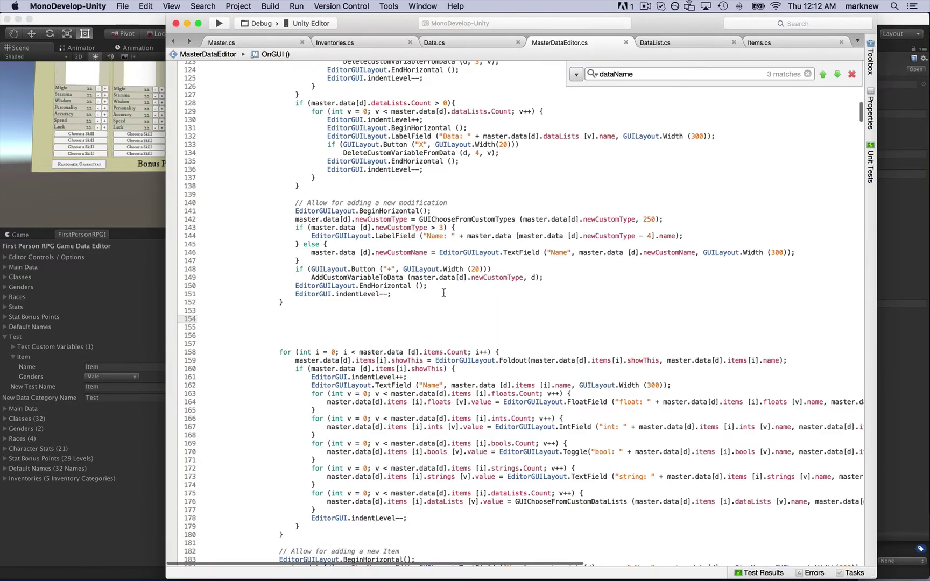
pyautogui.scroll(-2, 484, 323)
pyautogui.click(351, 296)
pyautogui.click(350, 296)
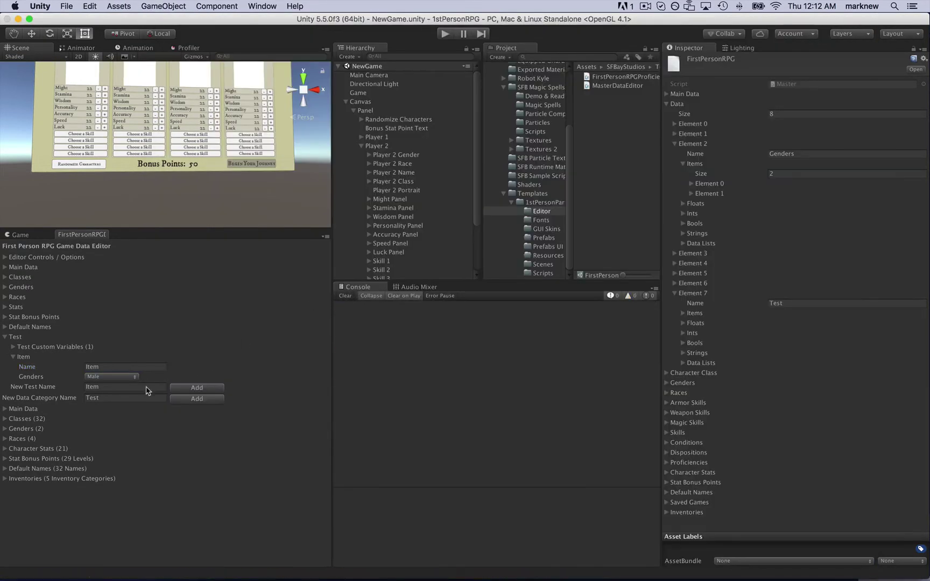
# - Rename the Test category's item as Test Item, and switch its Genders value to Female and back to Male
pyautogui.click(120, 367)
pyautogui.write('Test Item')
pyautogui.click(111, 378)
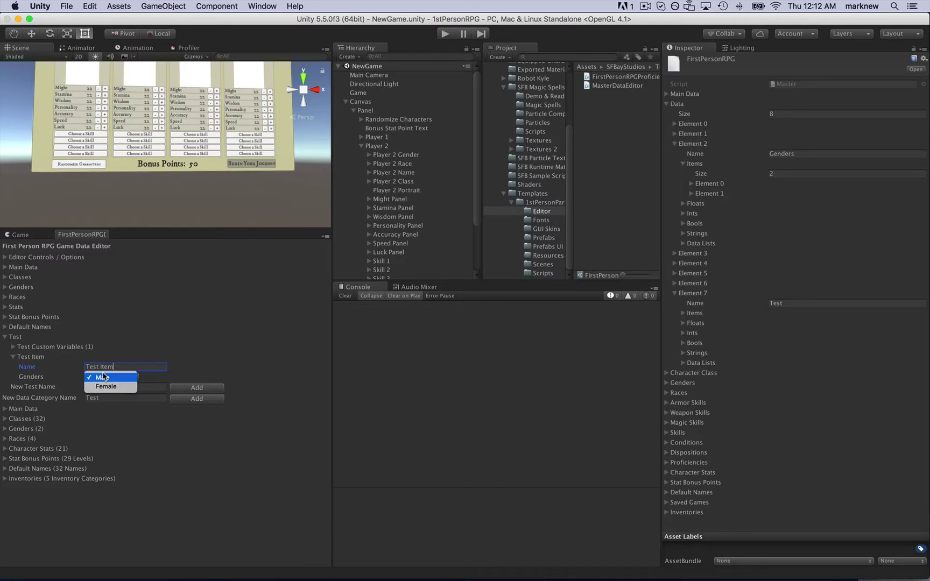
pyautogui.click(105, 387)
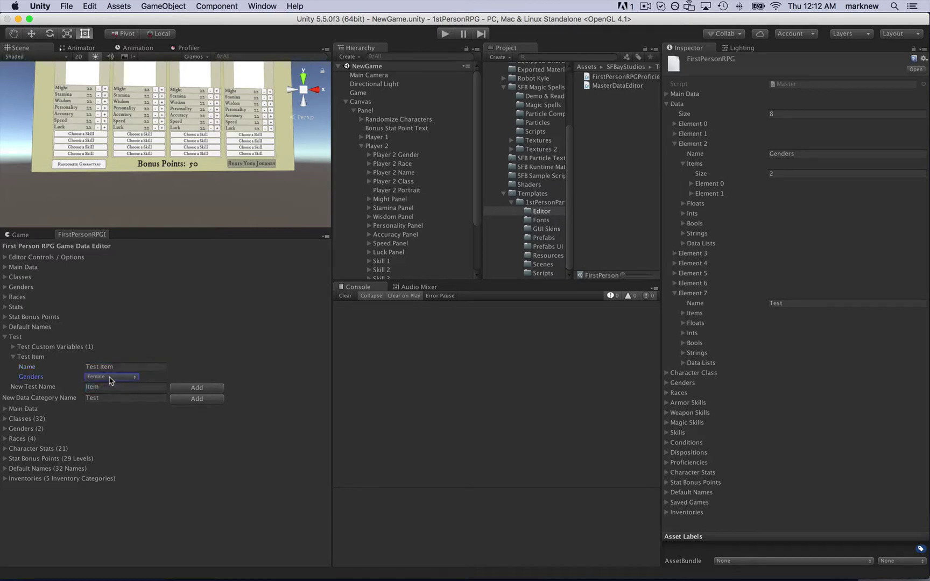
pyautogui.click(110, 377)
pyautogui.click(110, 367)
pyautogui.click(107, 379)
pyautogui.click(107, 377)
# - Collapse the Genders element in the Data array and inspect the Test Item's Genders data list entry and its value
pyautogui.click(673, 144)
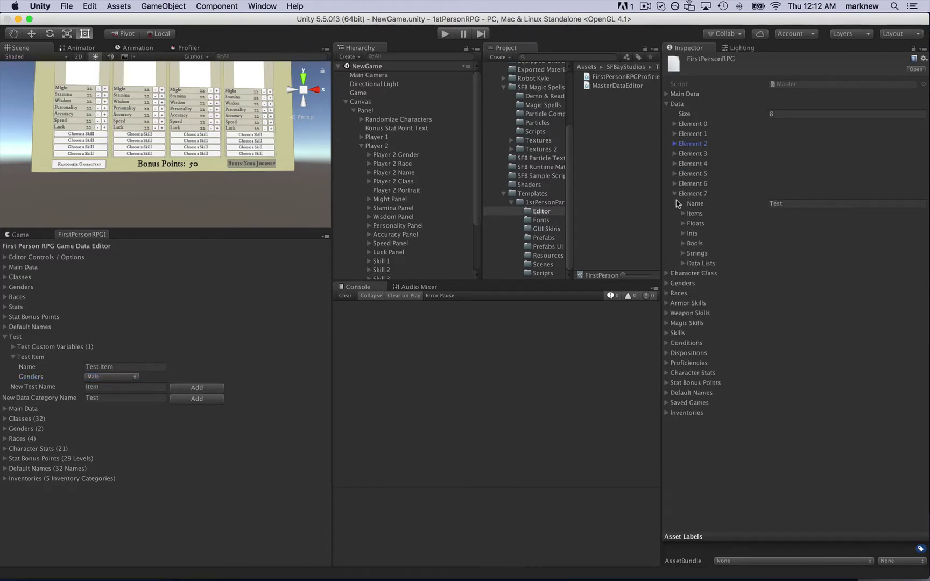
pyautogui.click(674, 194)
pyautogui.click(674, 194)
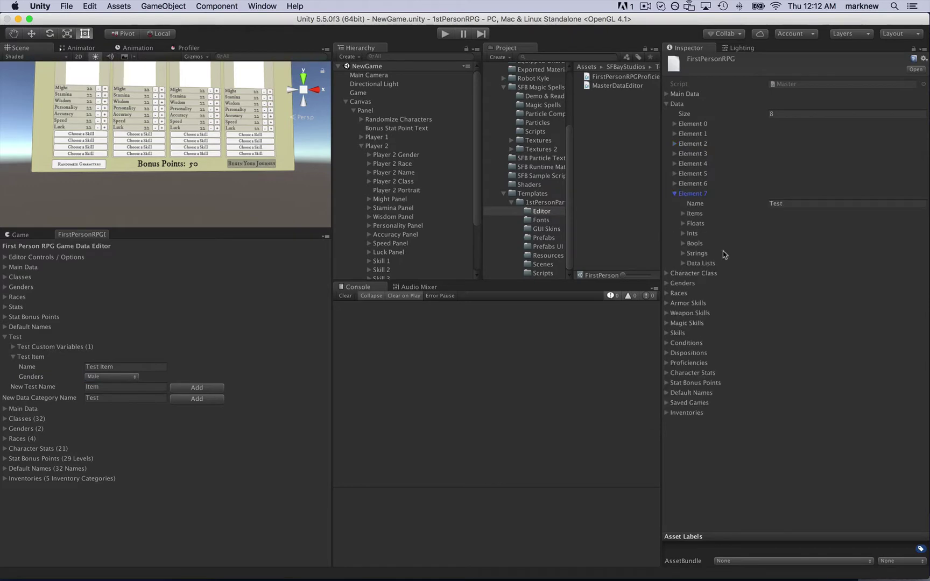
pyautogui.click(682, 214)
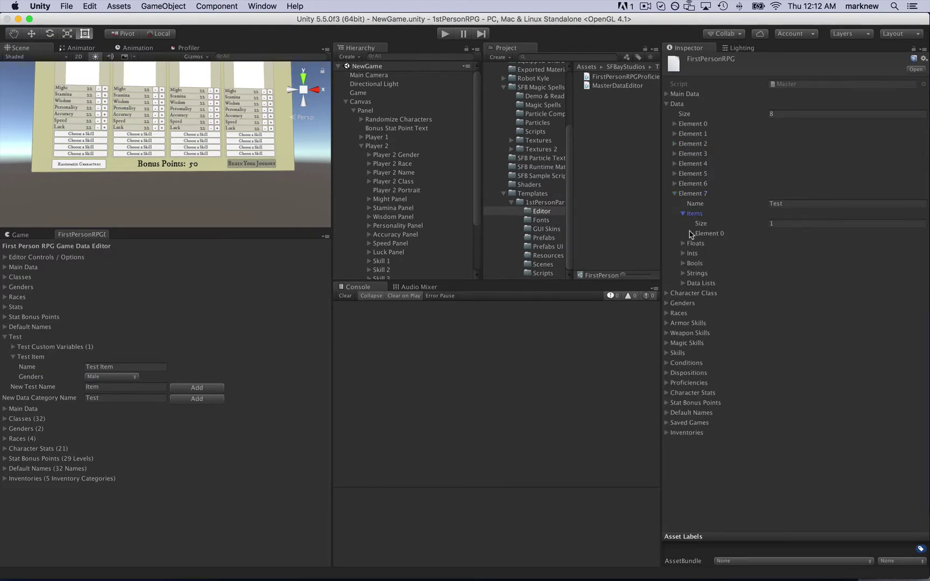
pyautogui.click(692, 233)
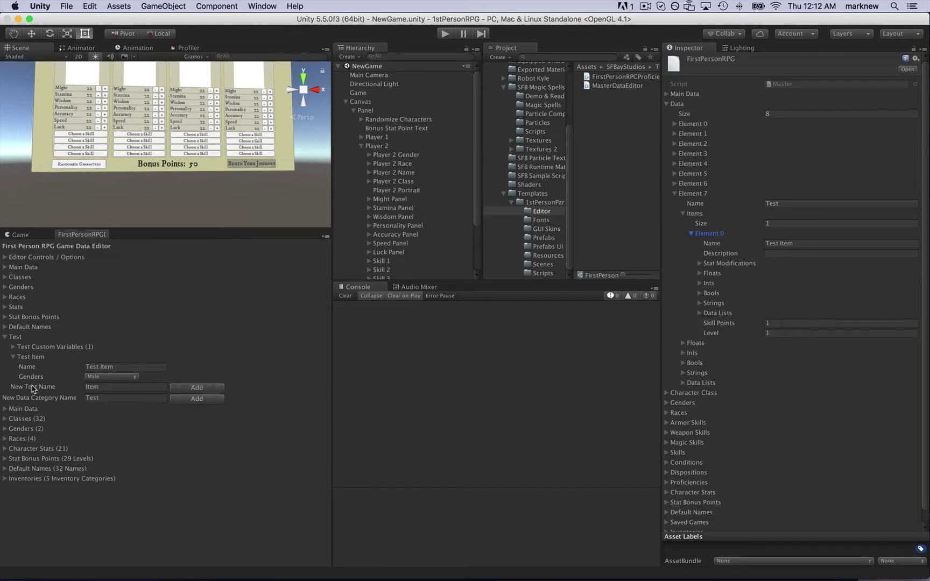
pyautogui.click(716, 313)
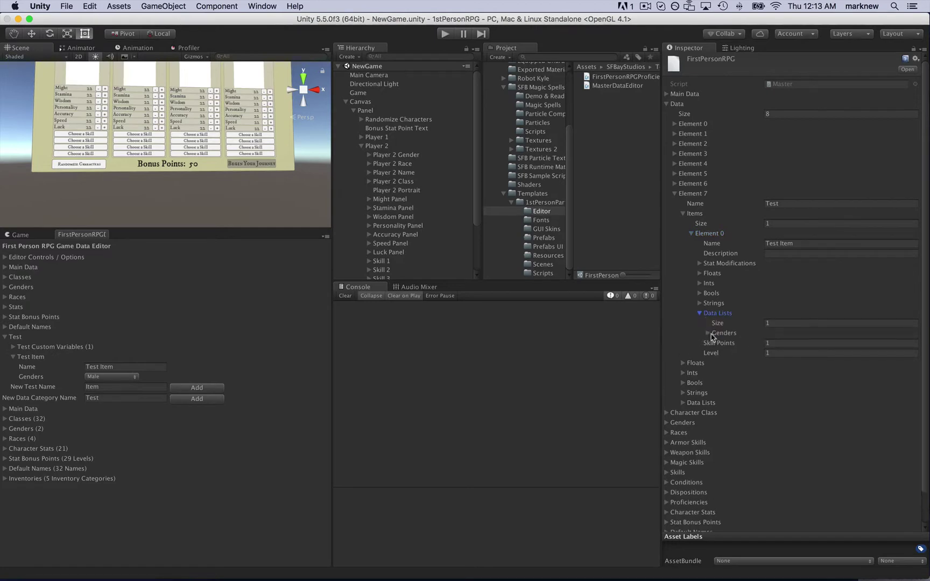
pyautogui.click(709, 334)
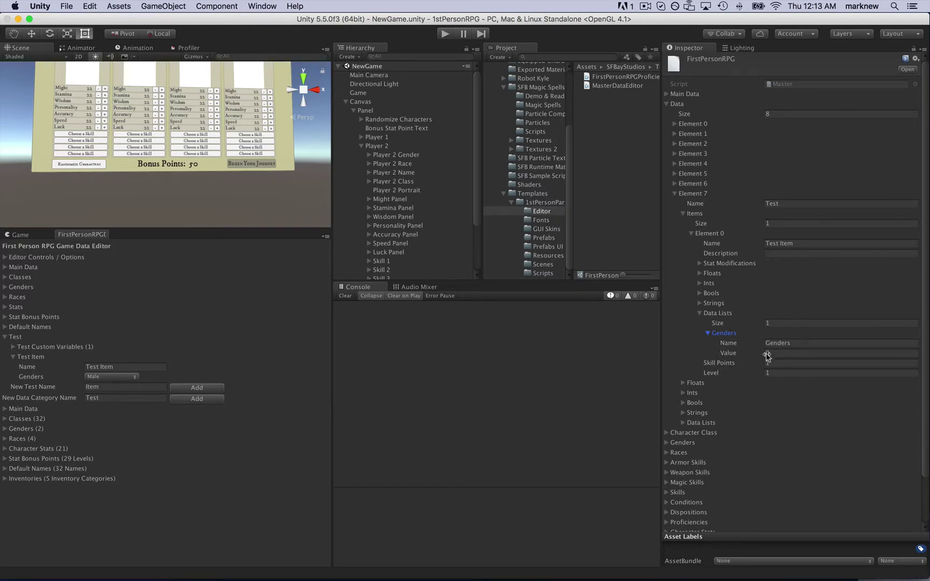
pyautogui.click(786, 351)
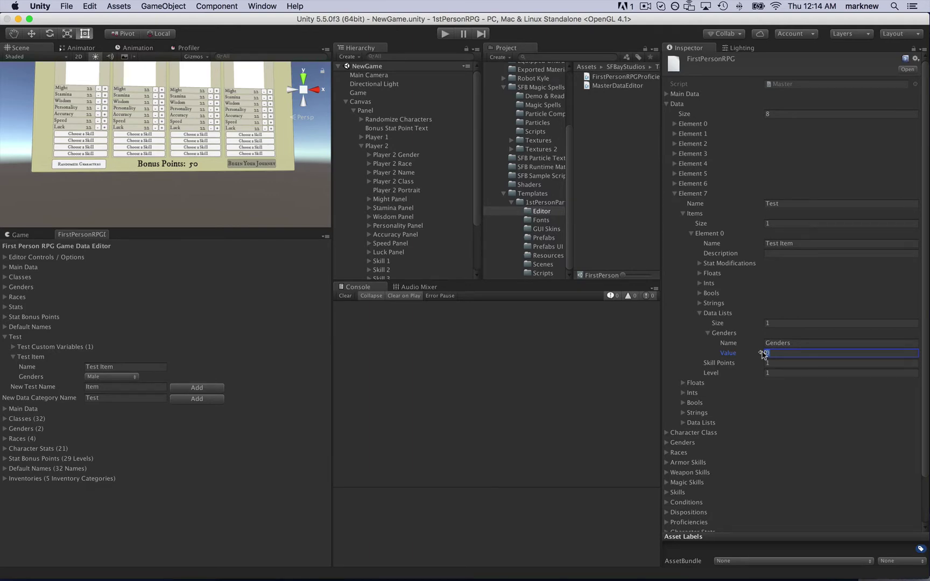
# - Collapse the Test category and remove it by setting the Data array's size to 7
pyautogui.click(4, 338)
pyautogui.click(783, 112)
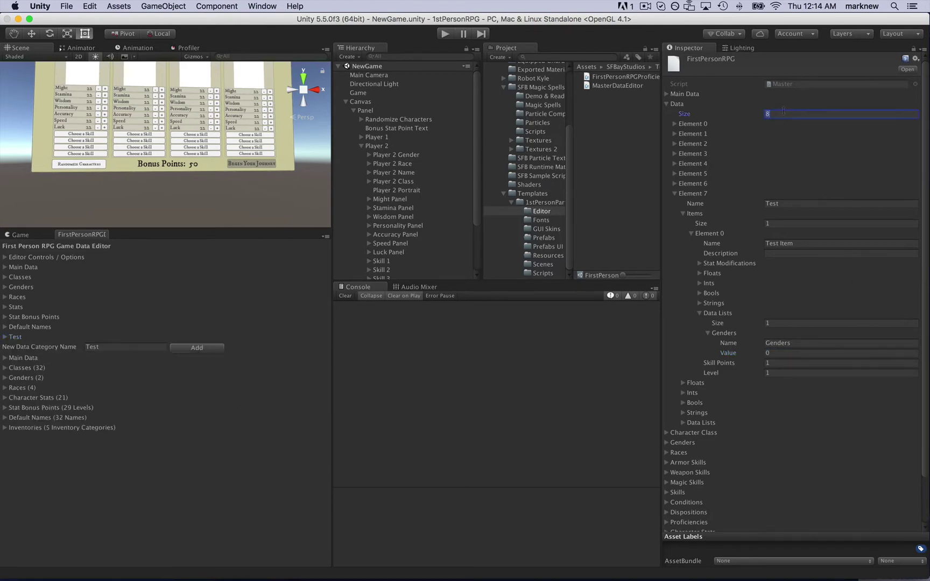
pyautogui.write('7')
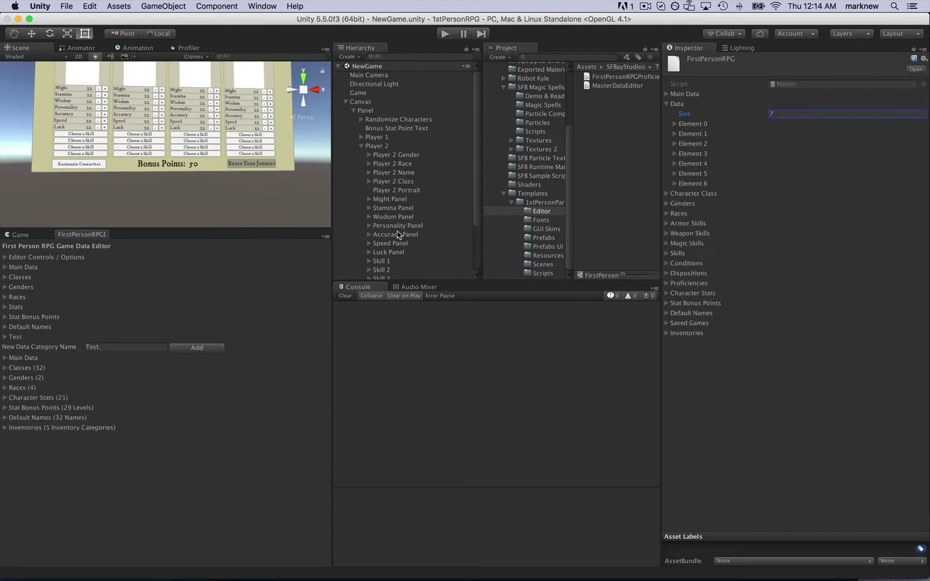
pyautogui.click(218, 317)
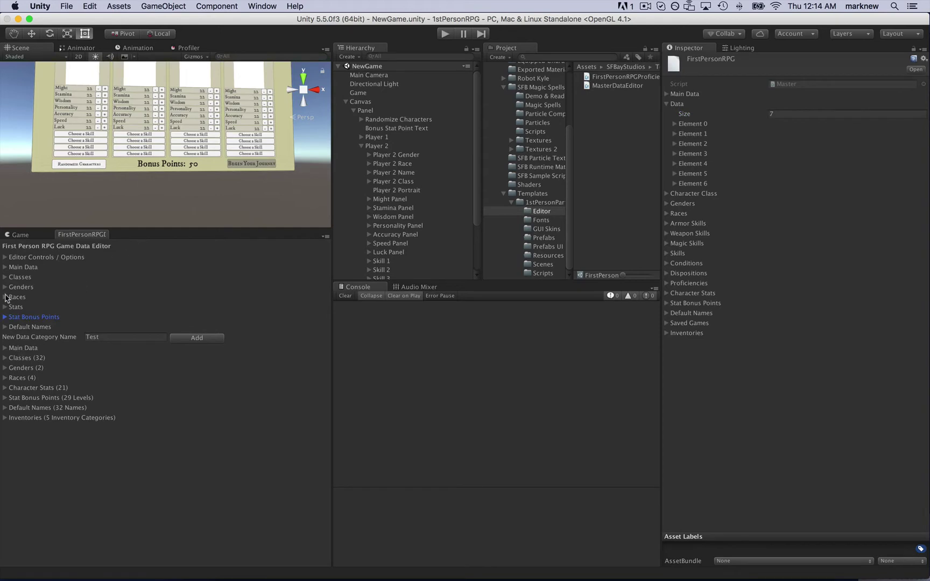
# - Compare the old Default Names list with the new Default Names category, expanding its existing entry and custom variables
pyautogui.click(2, 327)
pyautogui.click(2, 327)
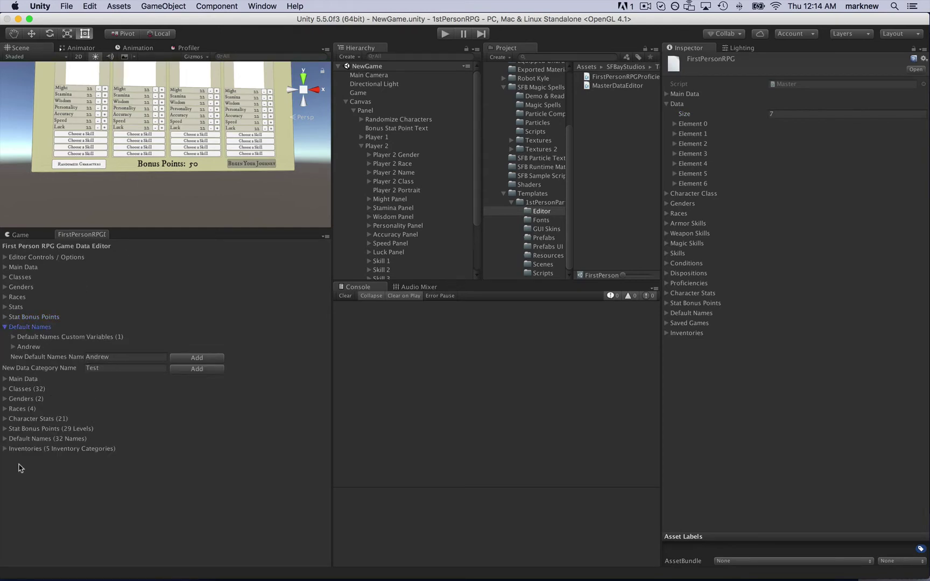
pyautogui.click(5, 438)
pyautogui.scroll(-5, 37, 482)
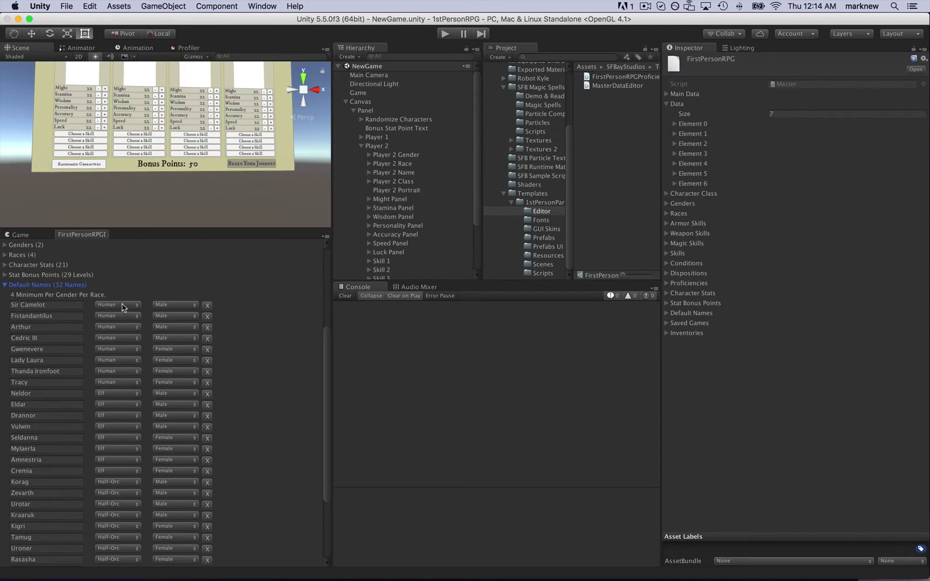
pyautogui.scroll(5, 152, 322)
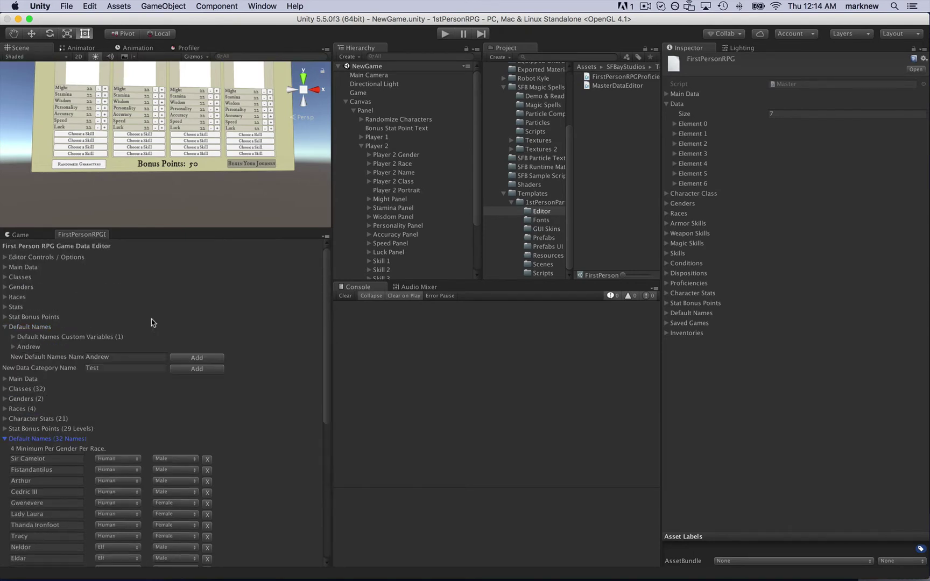
pyautogui.click(6, 440)
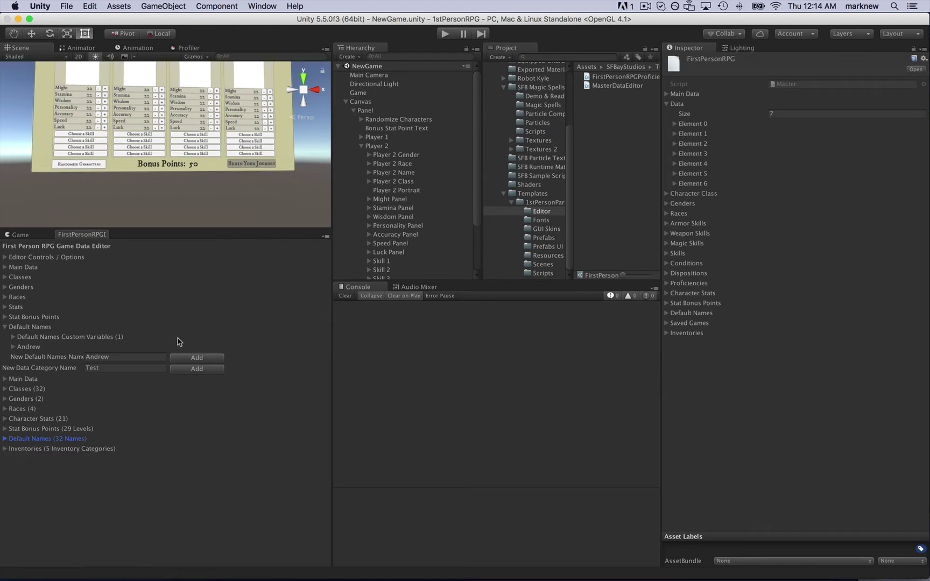
pyautogui.click(13, 347)
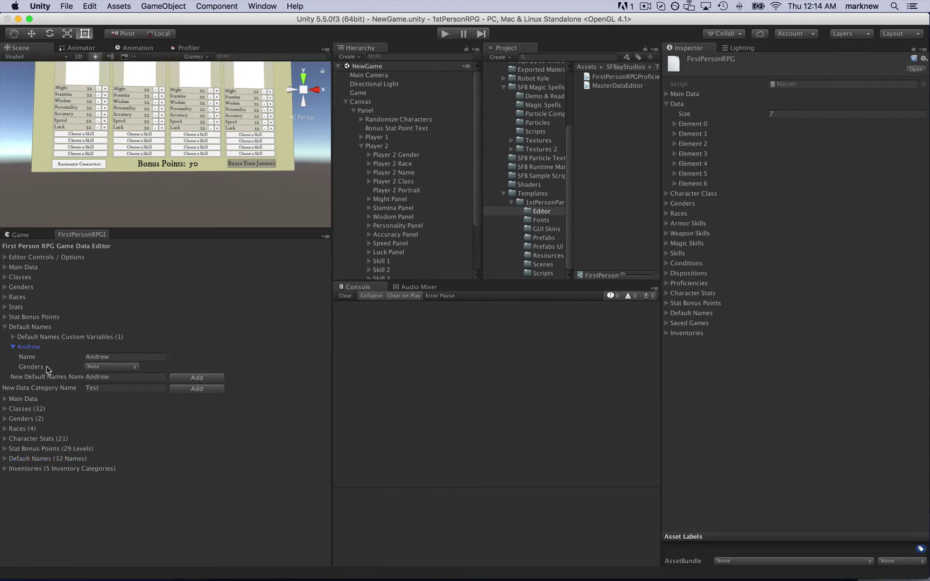
pyautogui.click(13, 338)
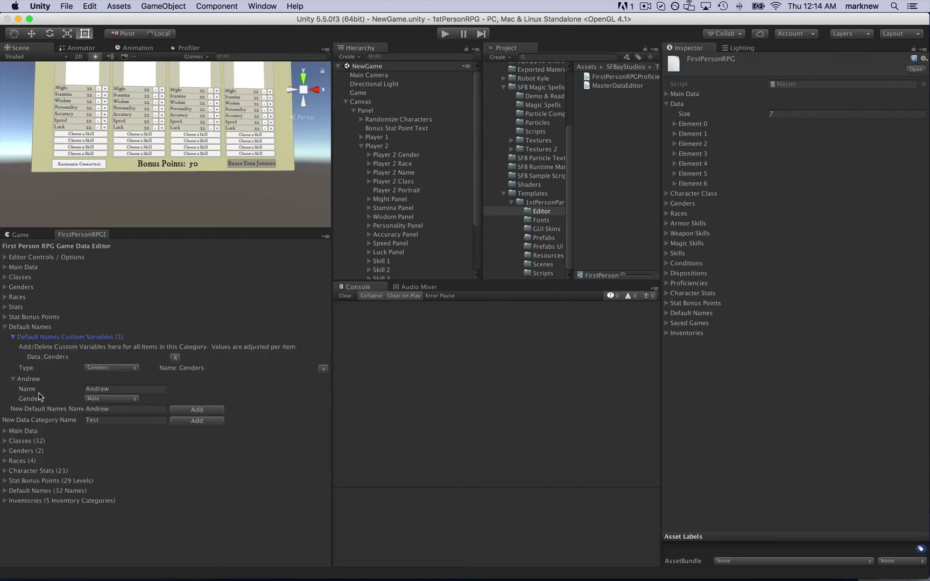
# - Add a Races custom variable to the Default Names category, briefly trying the int type first, and collapse the custom variables
pyautogui.click(103, 367)
pyautogui.click(102, 380)
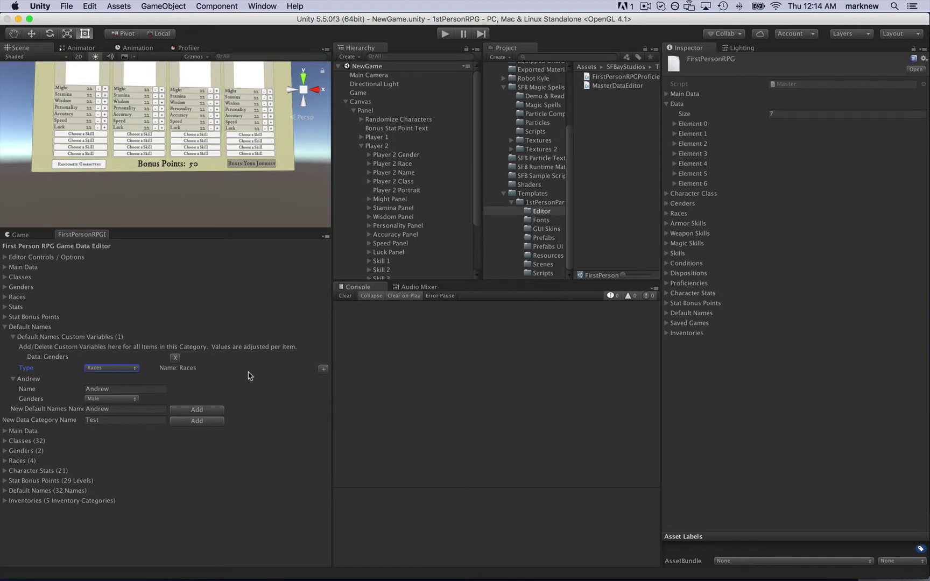
pyautogui.click(112, 368)
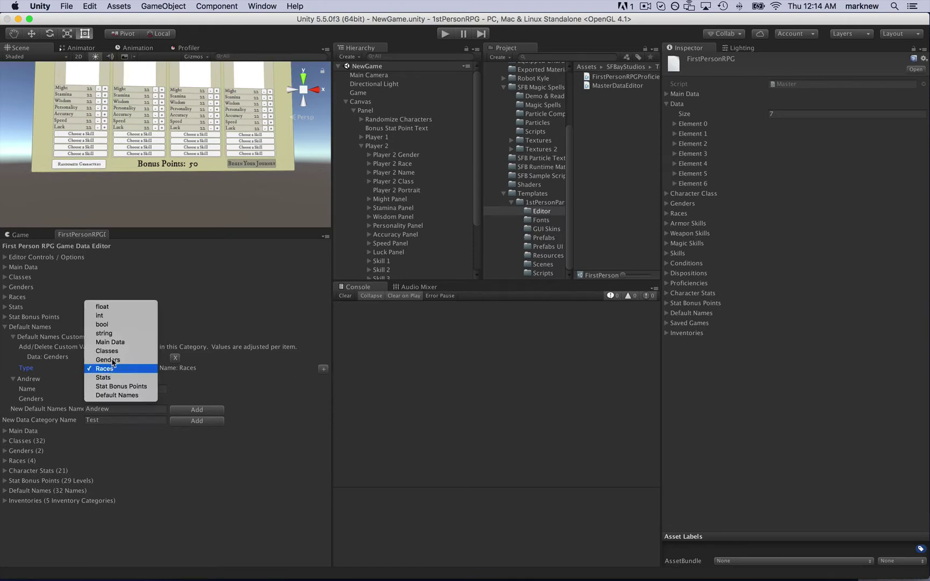
pyautogui.click(103, 316)
pyautogui.click(247, 369)
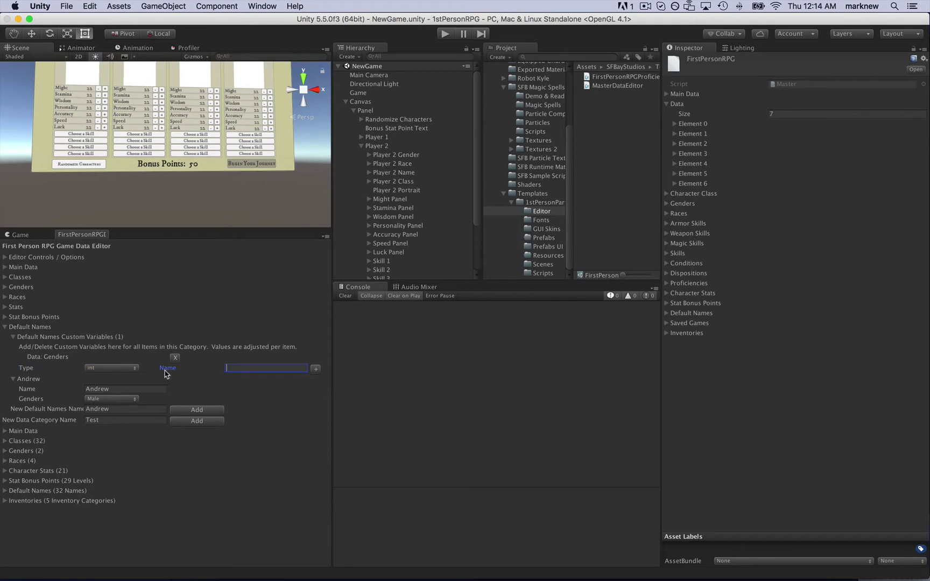
pyautogui.click(110, 368)
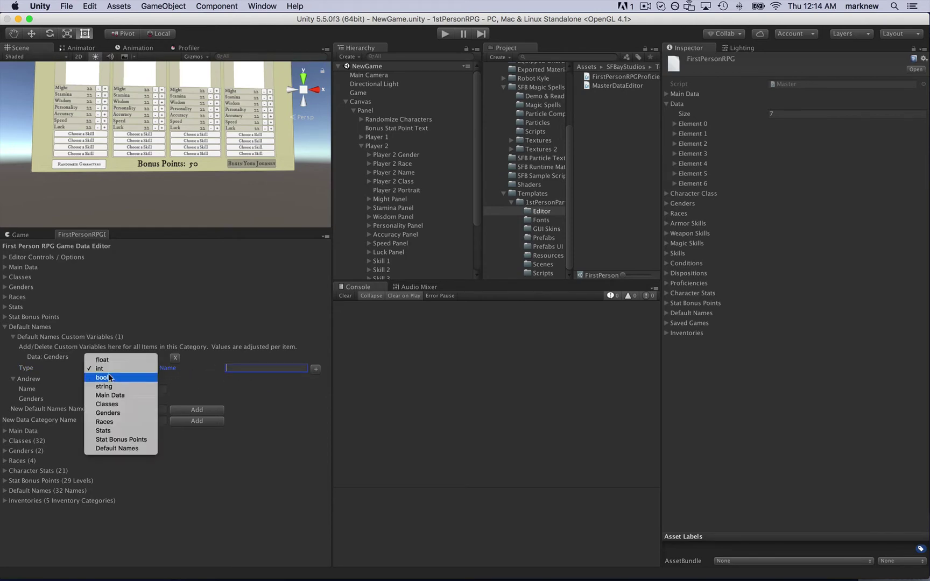
pyautogui.click(108, 421)
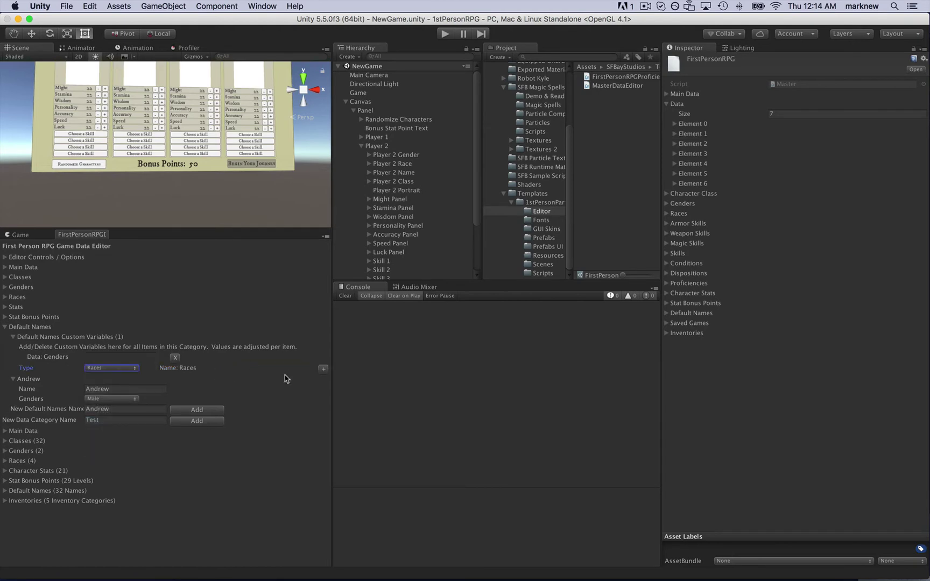
pyautogui.click(323, 370)
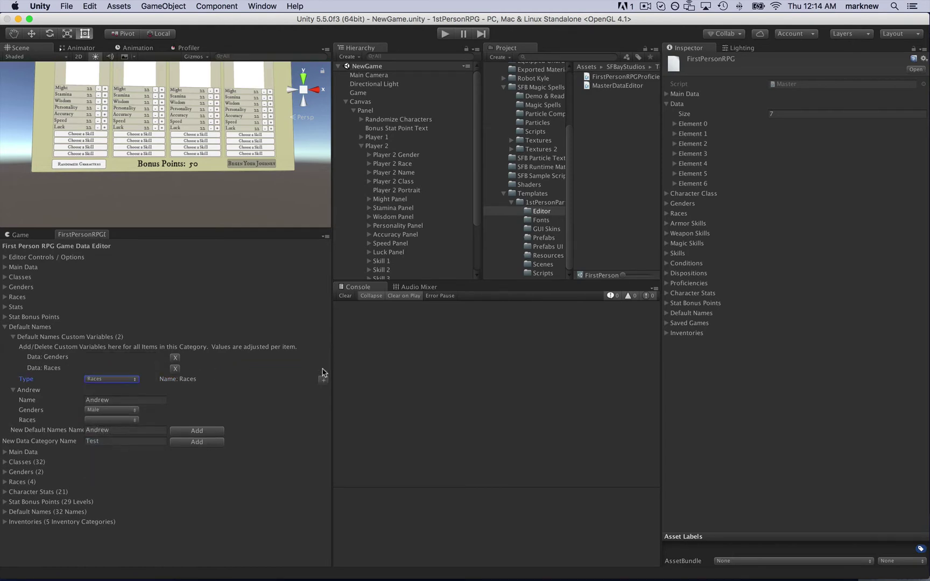
pyautogui.click(13, 338)
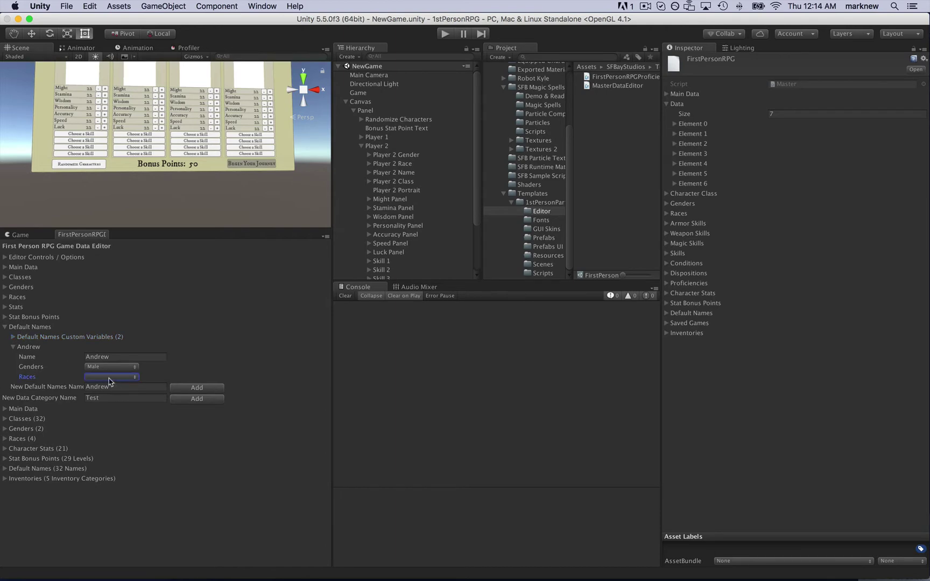
# - Expand the new Races category and add the races Human and Elf
pyautogui.click(5, 297)
pyautogui.click(128, 317)
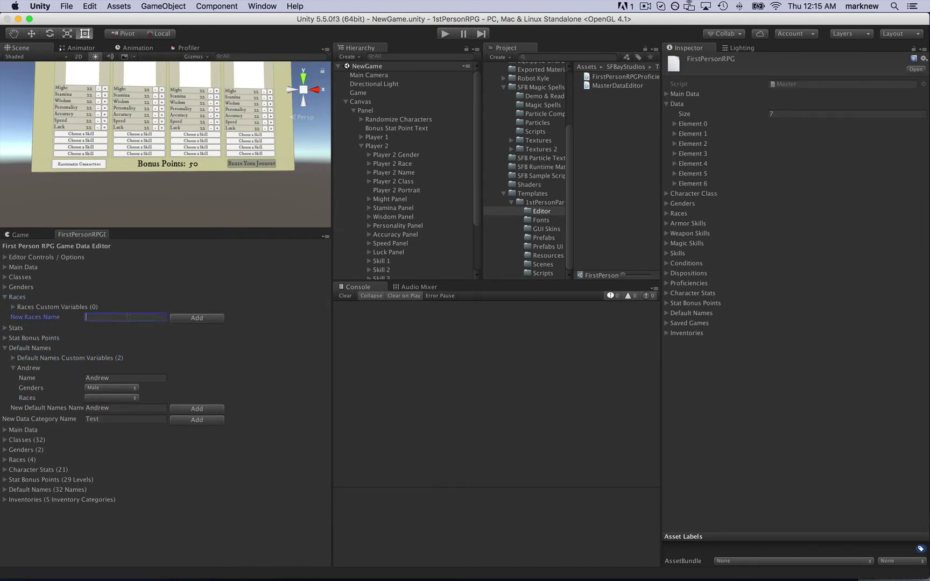
pyautogui.write('Human')
pyautogui.click(198, 318)
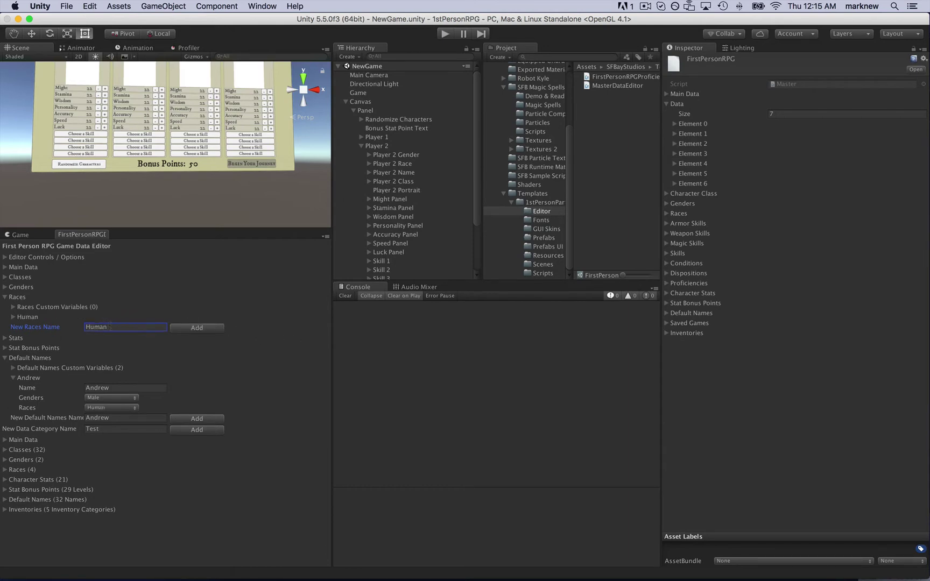
pyautogui.write('Elf')
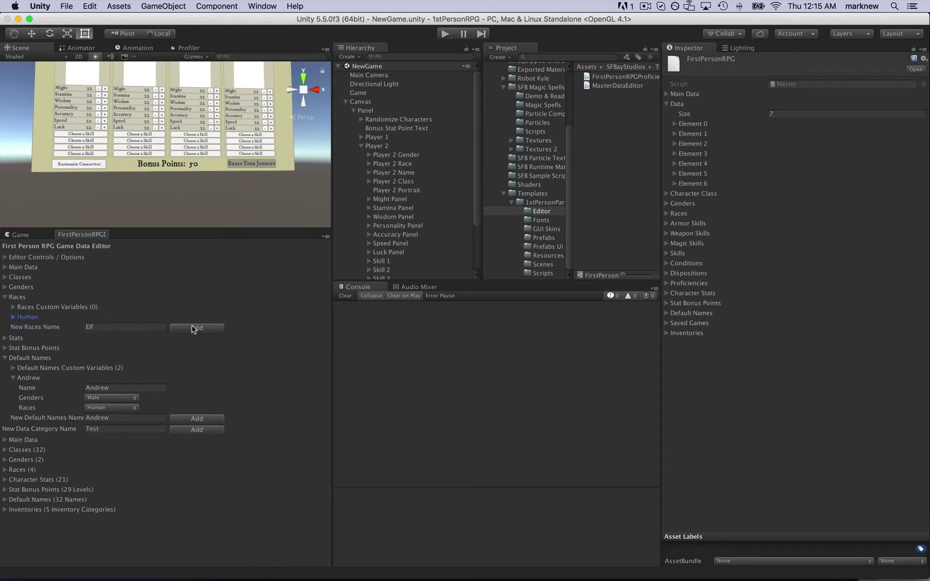
pyautogui.click(194, 327)
# - Add the races Half-Orc and Dwarf to the Races category
pyautogui.click(109, 337)
pyautogui.write('Half-O')
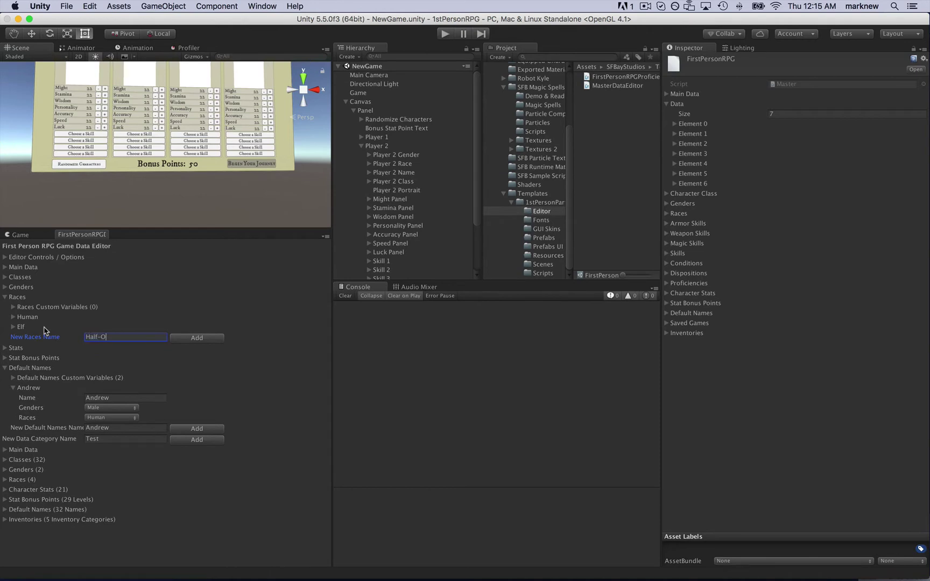
pyautogui.write('rc')
pyautogui.click(185, 338)
pyautogui.click(112, 347)
pyautogui.write('D')
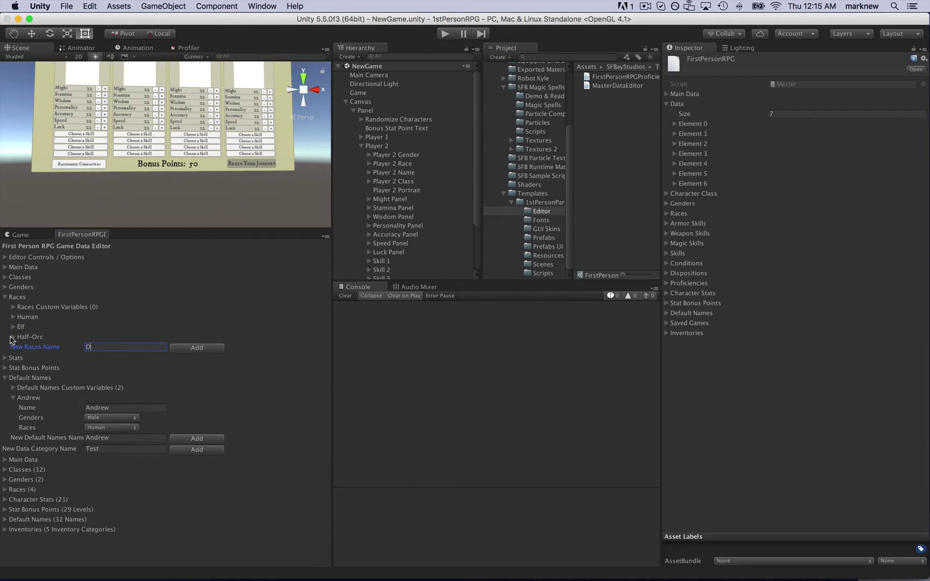
pyautogui.write('warf')
pyautogui.click(200, 348)
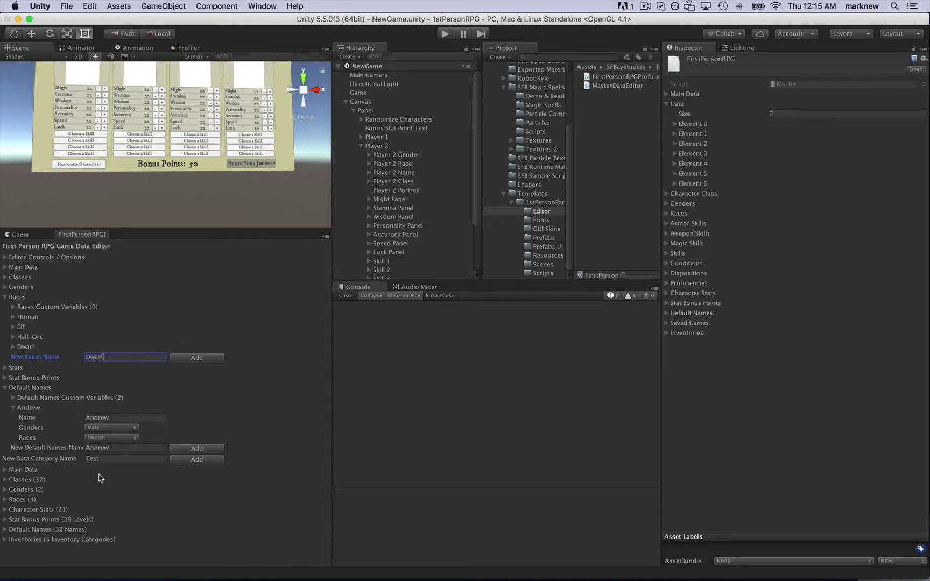
# - Switch the Races value of the existing Default Names entry to Elf, and finally to Half-Orc
pyautogui.click(95, 438)
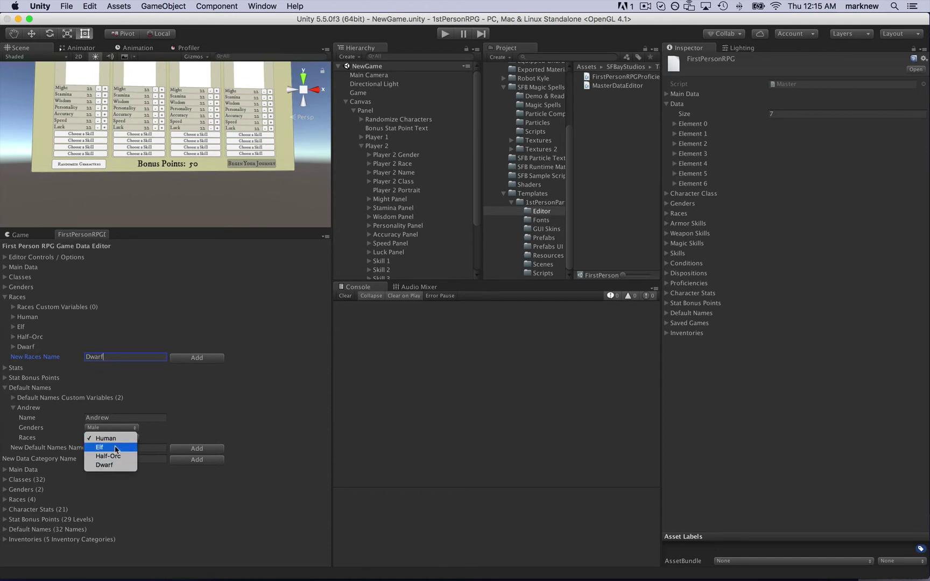
pyautogui.click(115, 449)
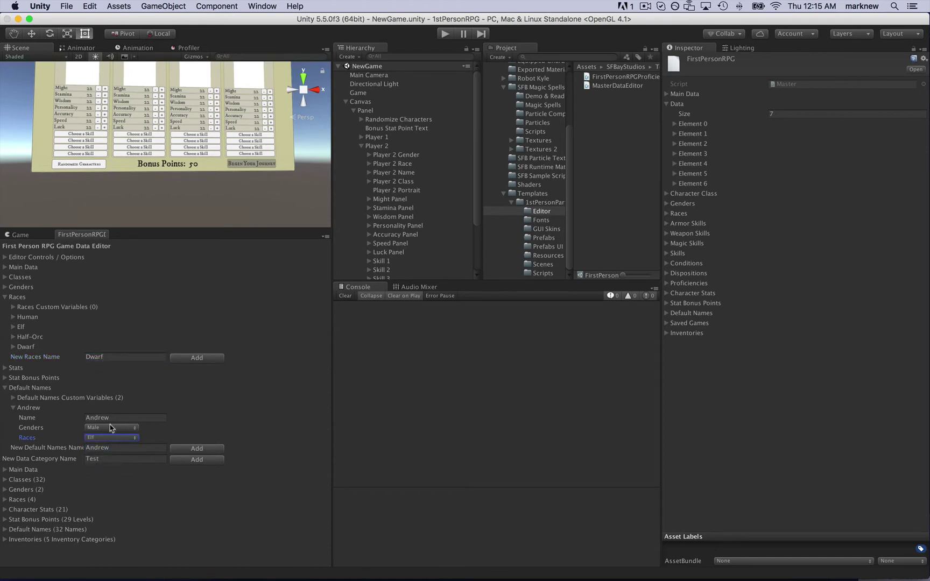
pyautogui.click(112, 437)
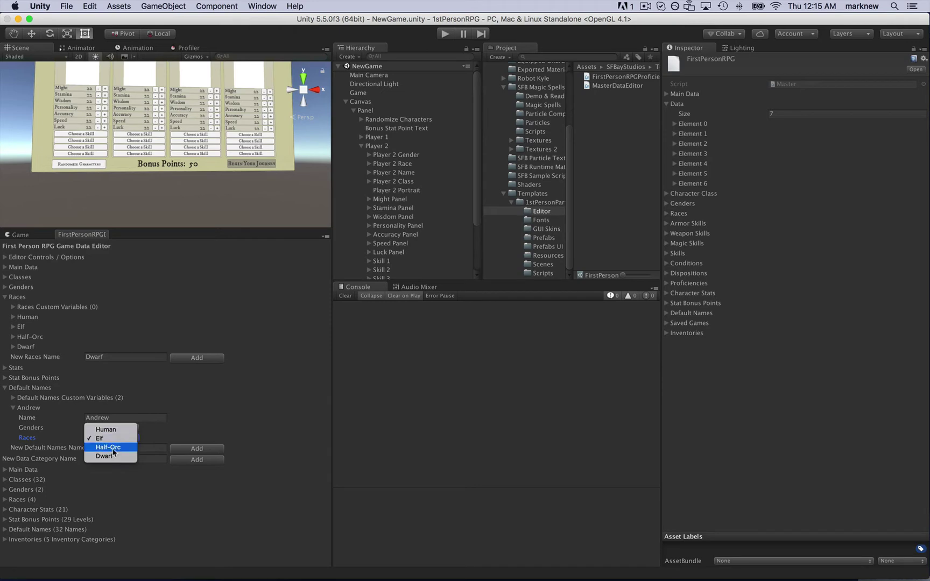
pyautogui.click(113, 448)
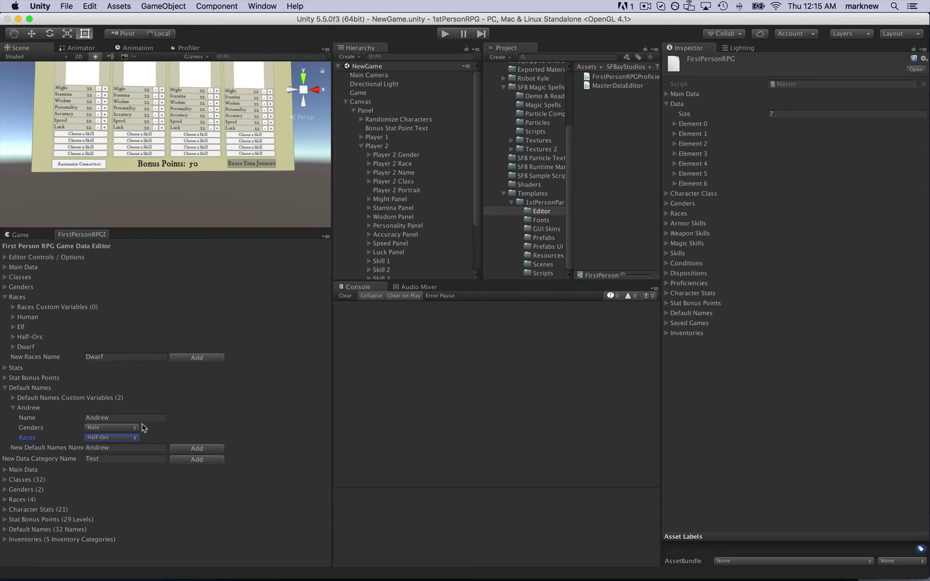
# - Switch to MonoDevelop and write the example expression master.data[d] on blank line 155 of MasterDataEditor.cs
pyautogui.moveTo(339, 579)
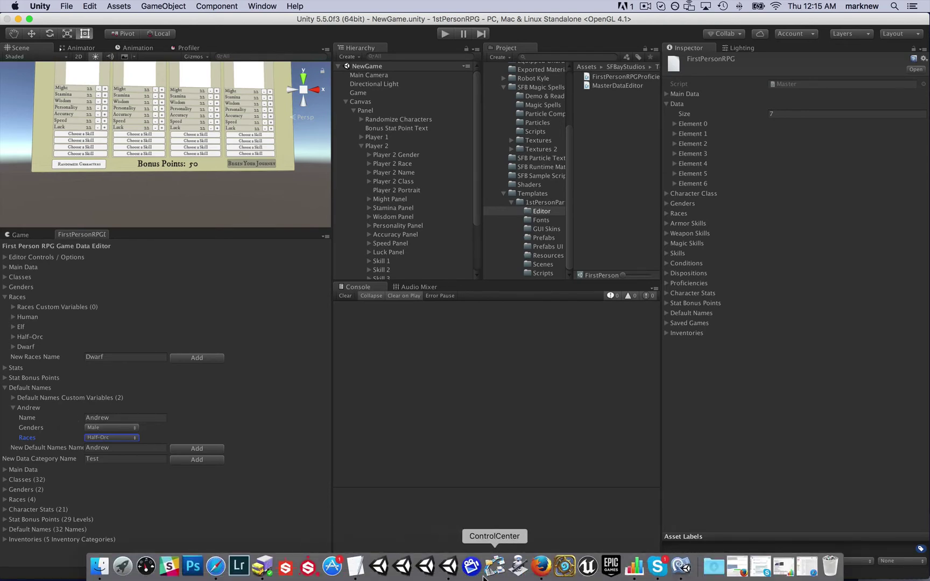
pyautogui.click(678, 576)
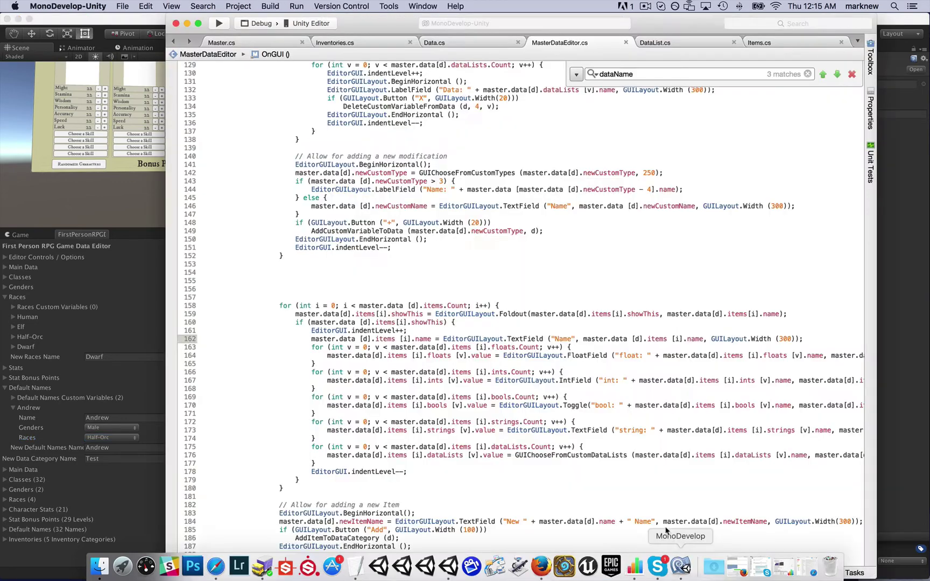
pyautogui.click(430, 280)
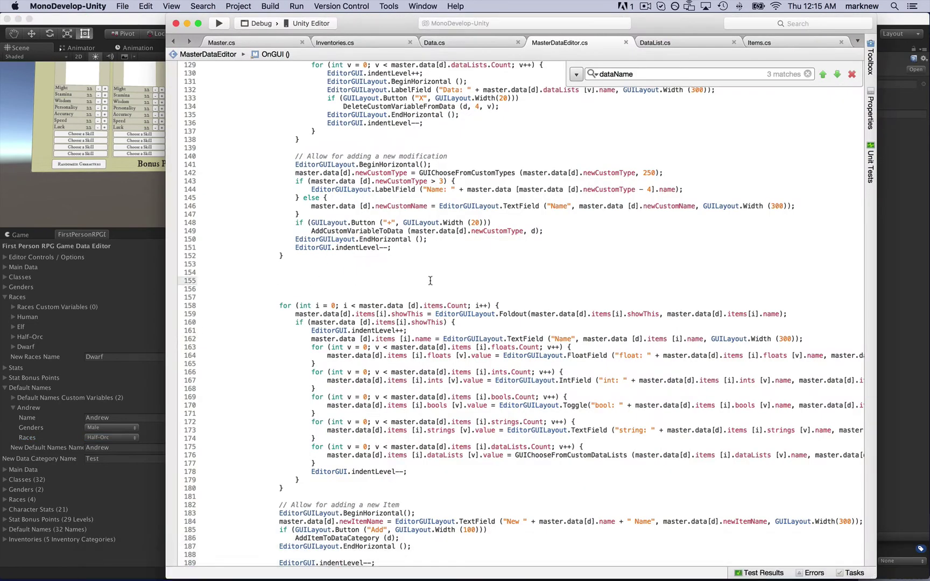
pyautogui.write('master')
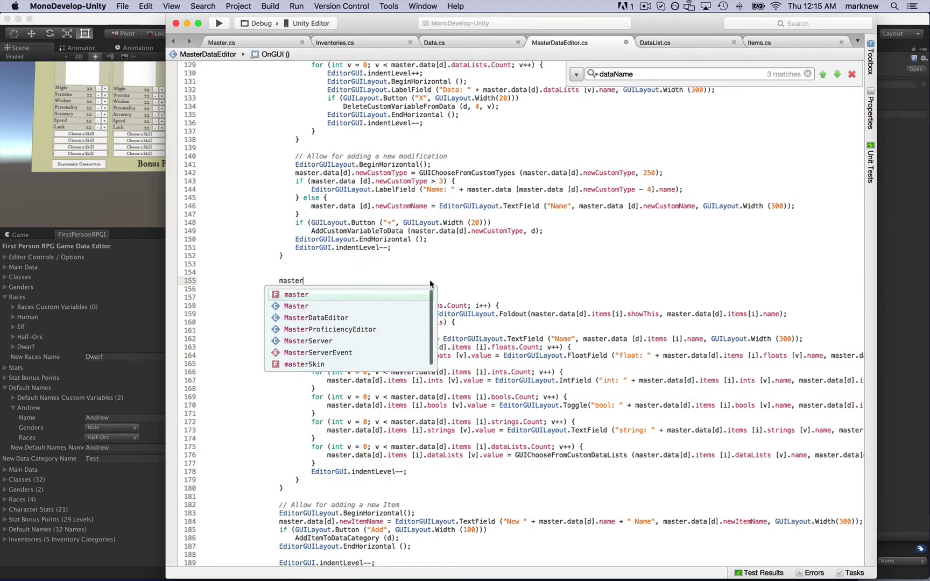
pyautogui.write('.data[data')
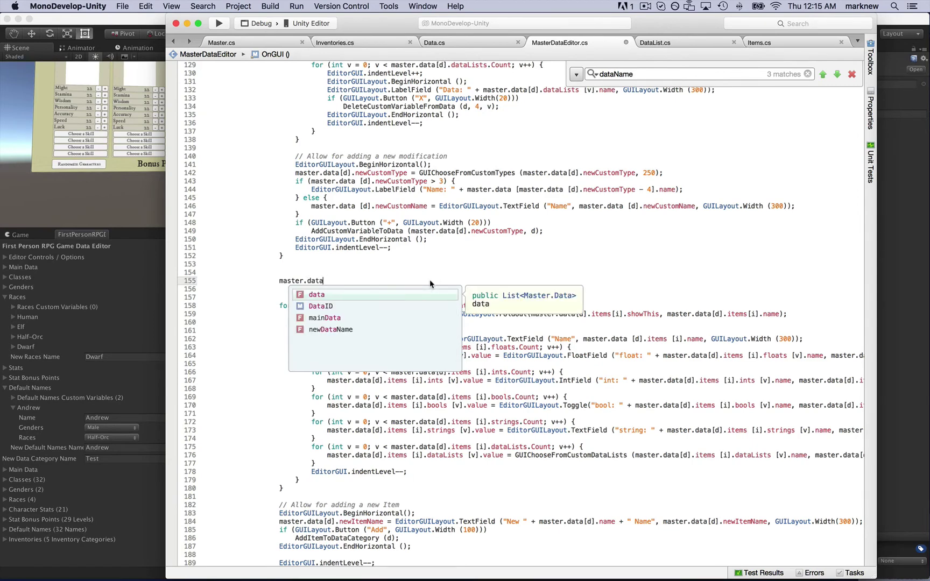
pyautogui.press('BackSpace')
pyautogui.press('BackSpace')
pyautogui.press('BackSpace')
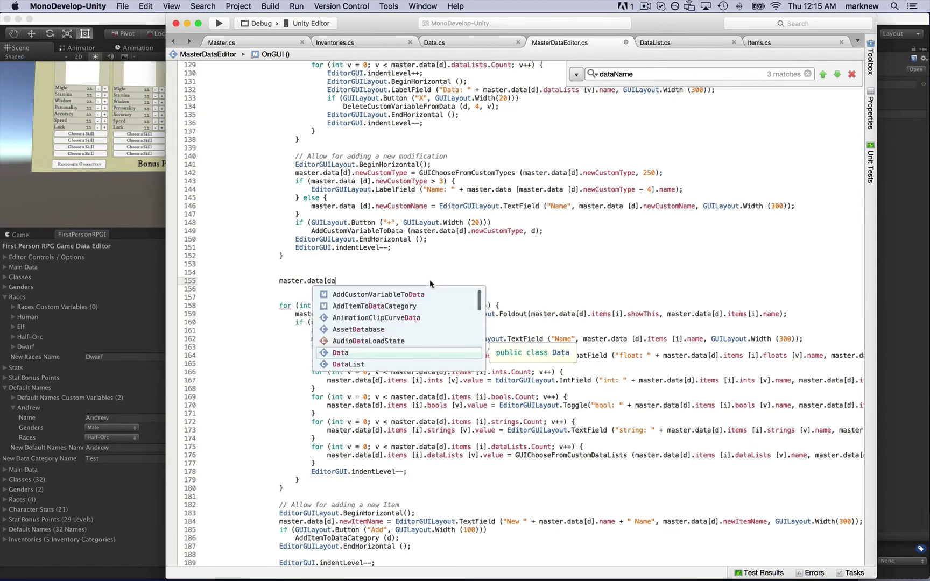
pyautogui.write(']')
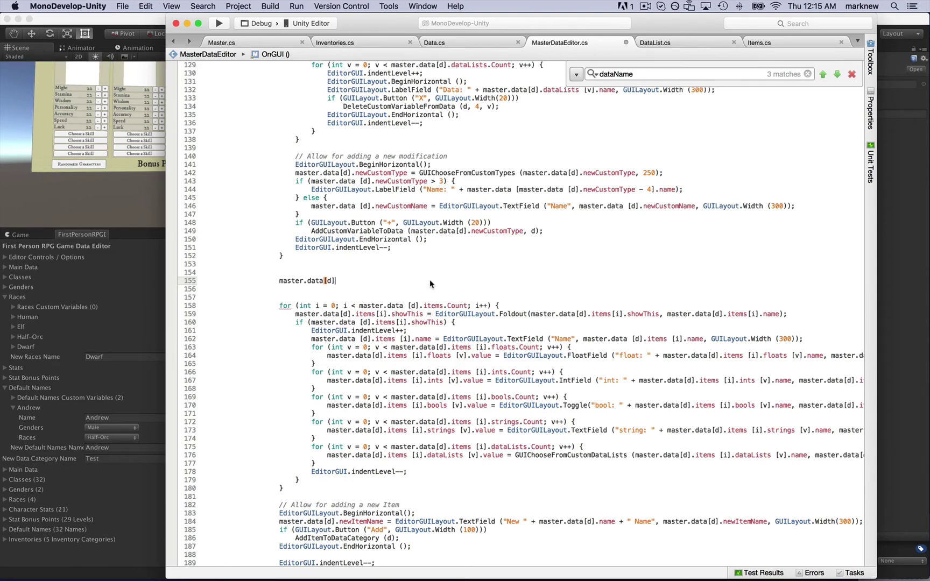
# - Replace the index in the example expression, trying 7 and master.data, and leave it as master.data[master
pyautogui.press('BackSpace')
pyautogui.press('BackSpace')
pyautogui.write('7]')
pyautogui.press('BackSpace')
pyautogui.press('BackSpace')
pyautogui.write('master.dat')
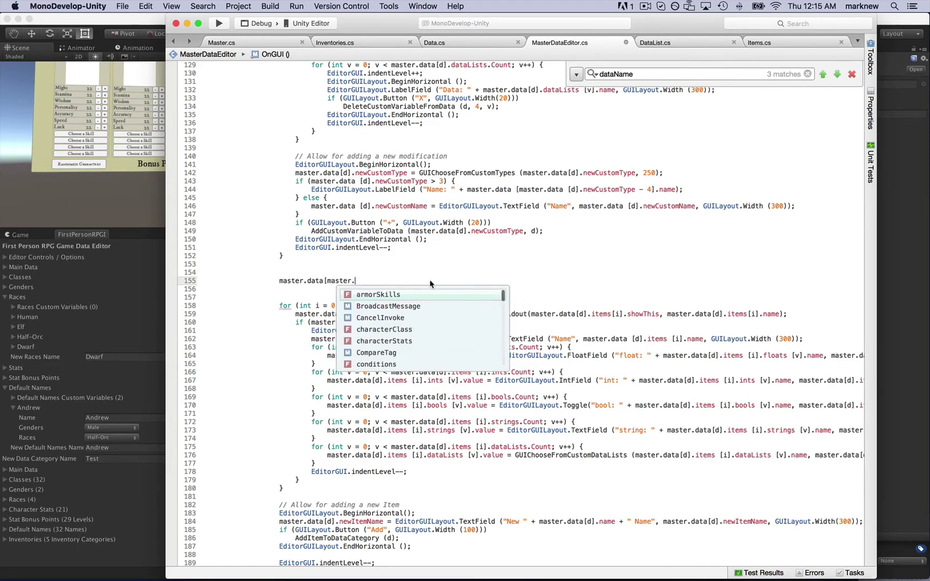
pyautogui.write('a.G')
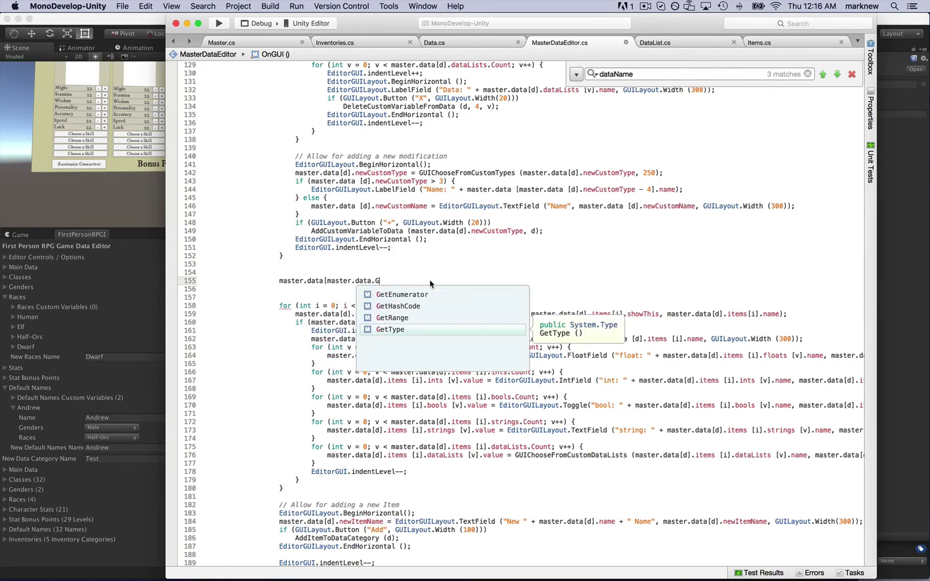
pyautogui.press('BackSpace')
pyautogui.write('D')
pyautogui.press('BackSpace')
pyautogui.press('BackSpace')
pyautogui.press('BackSpace')
pyautogui.press('BackSpace')
pyautogui.press('BackSpace')
pyautogui.press('BackSpace')
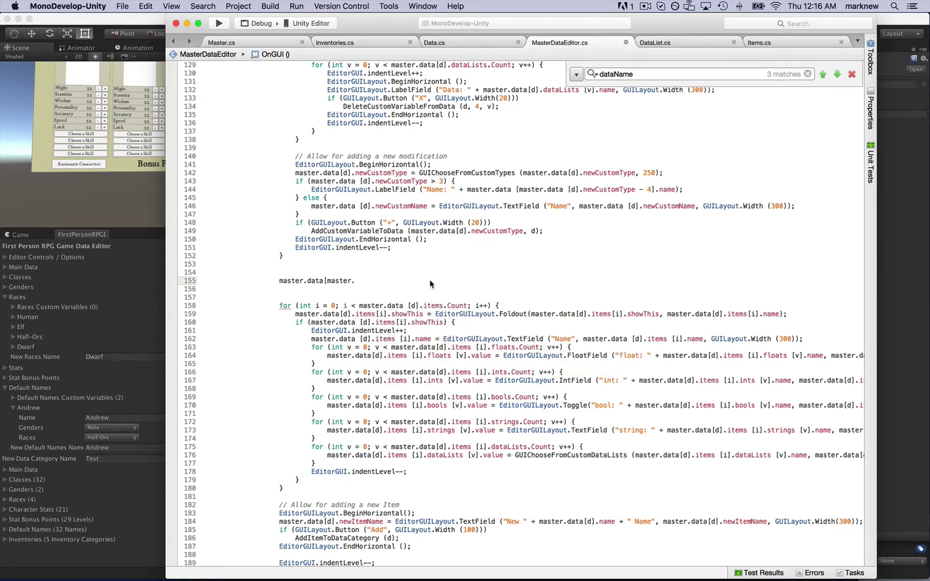
# - Look up the DataID function in Master.cs, check the Data class in Data.cs and return to MasterDataEditor.cs
pyautogui.click(244, 43)
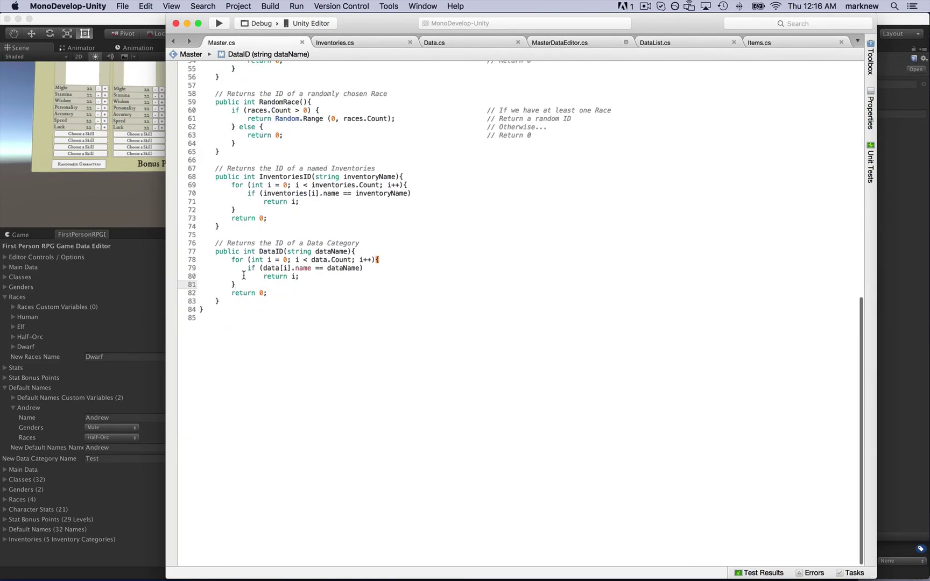
pyautogui.click(469, 42)
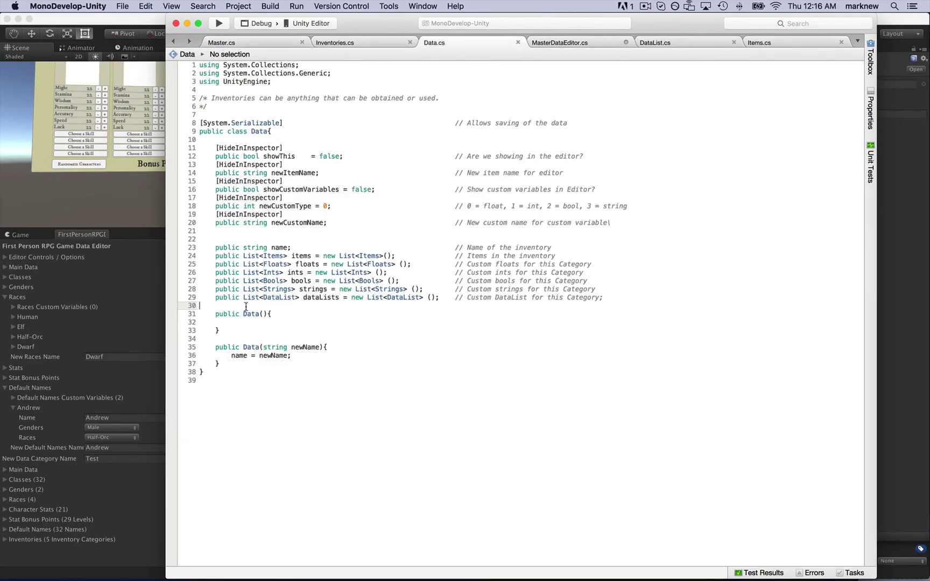
pyautogui.click(559, 43)
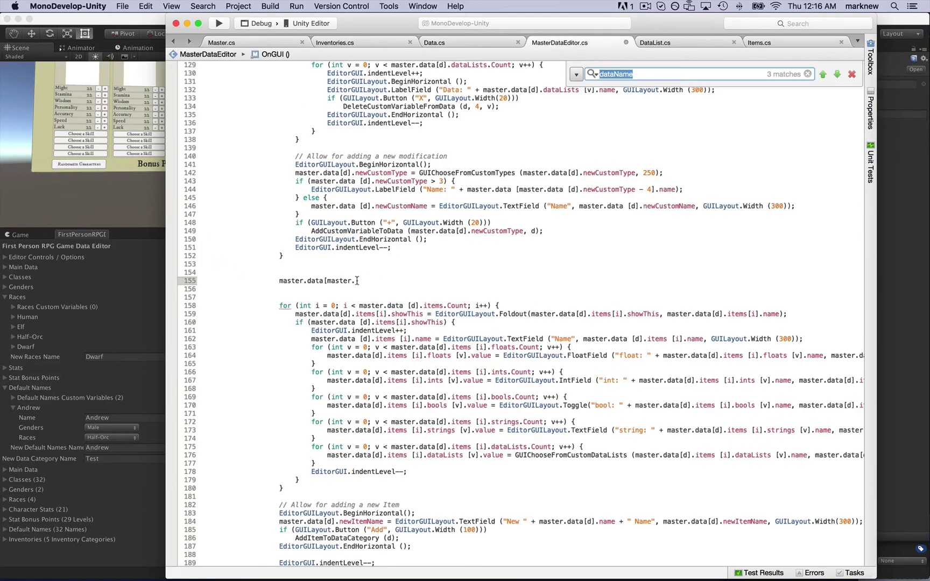
# - Continue the index of the example expression on line 155 with the call DataID(Races)
pyautogui.click(357, 280)
pyautogui.write('Data')
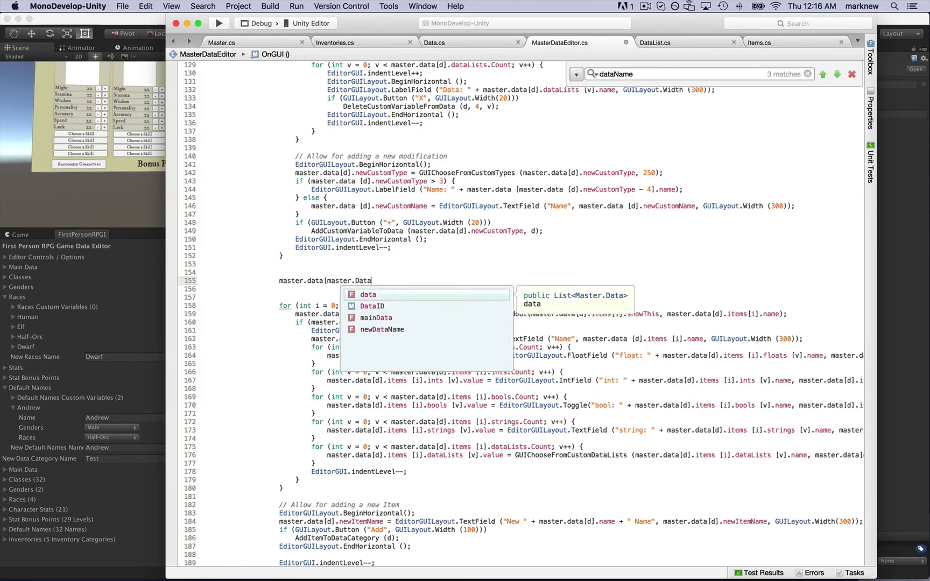
pyautogui.write('ID(')
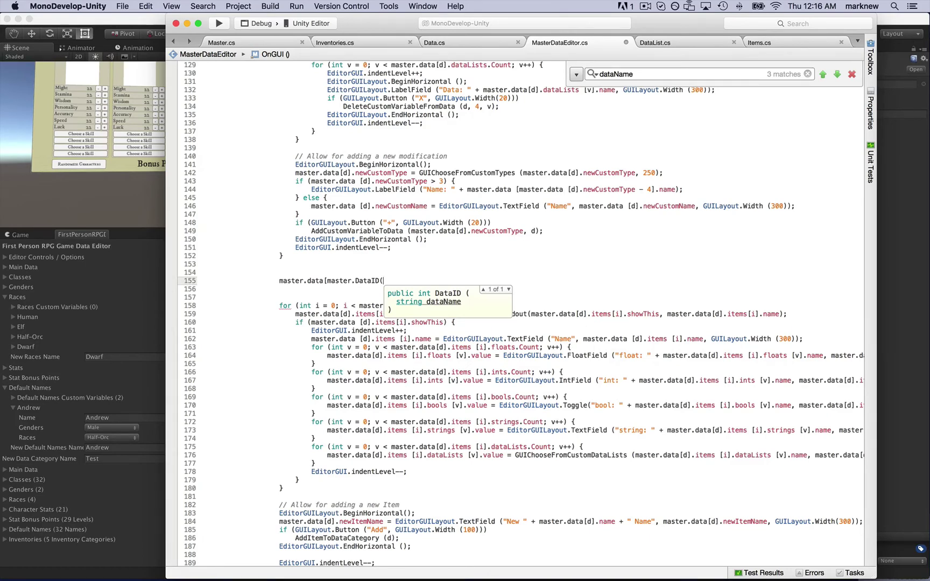
pyautogui.write('Races')
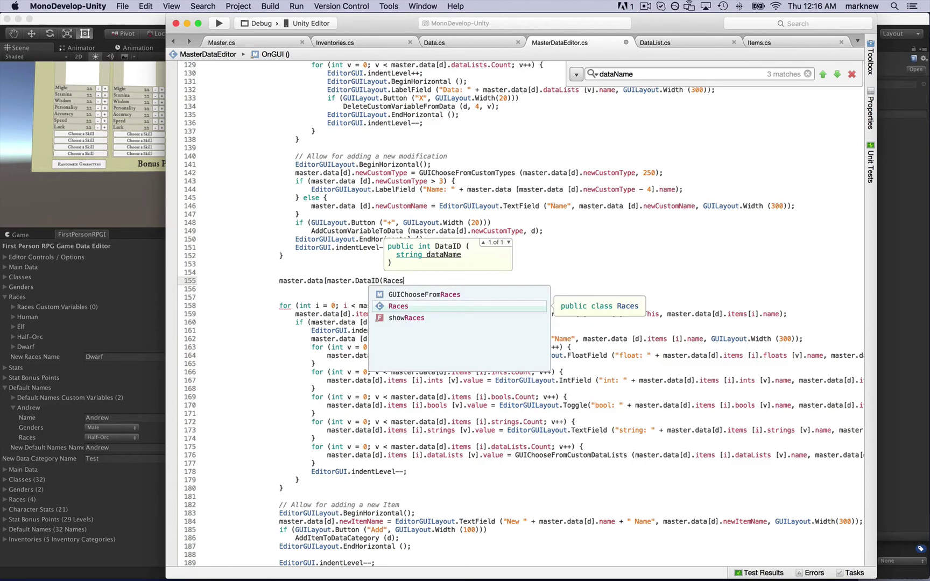
pyautogui.write(')')
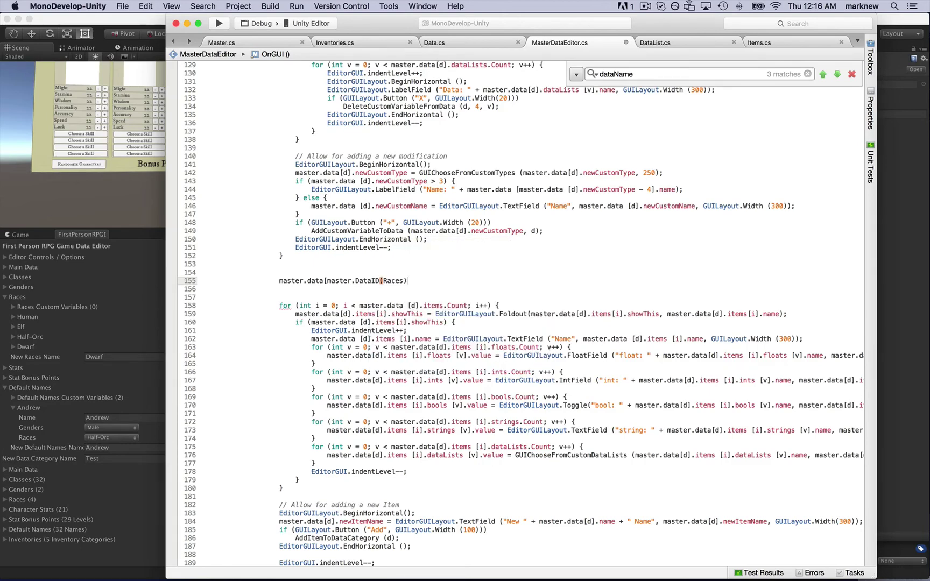
# - Replace the DataID argument with the string "Default Names" and close the index bracket, followed by a dot
pyautogui.doubleClick(392, 281)
pyautogui.write('default names')
pyautogui.keyDown('shift'); pyautogui.click(383, 281); pyautogui.keyUp('shift')
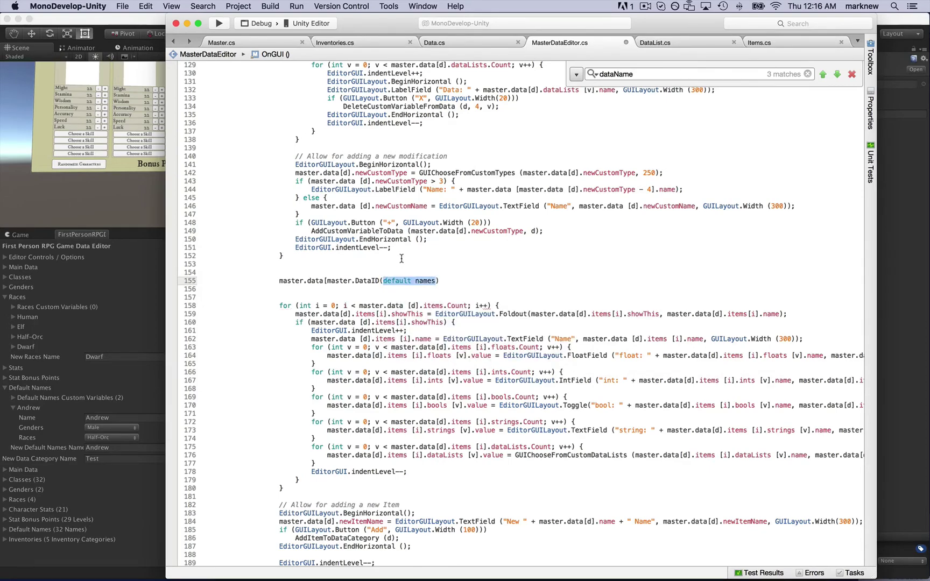
pyautogui.press('BackSpace')
pyautogui.write('"Deaf')
pyautogui.press('BackSpace')
pyautogui.press('BackSpace')
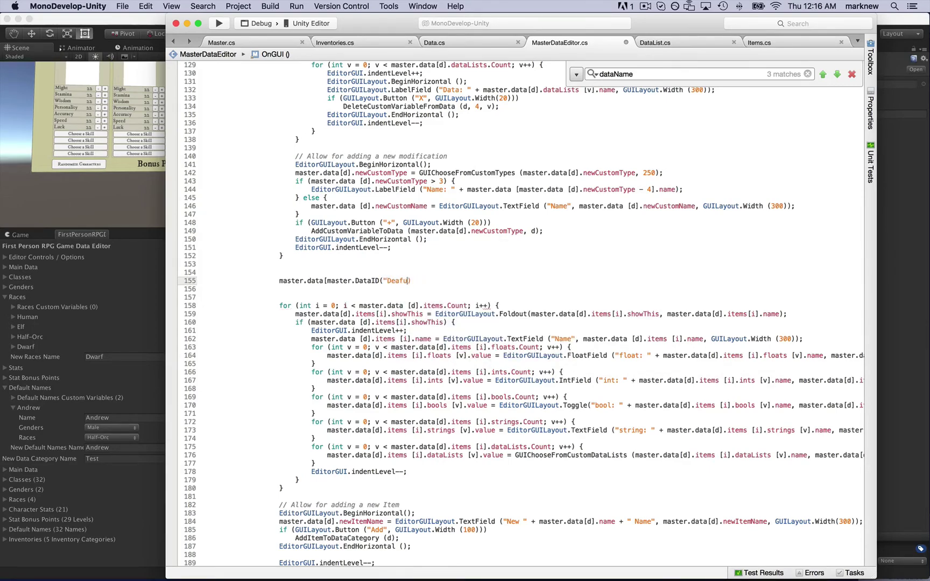
pyautogui.write('fault_Names")]')
pyautogui.write('.')
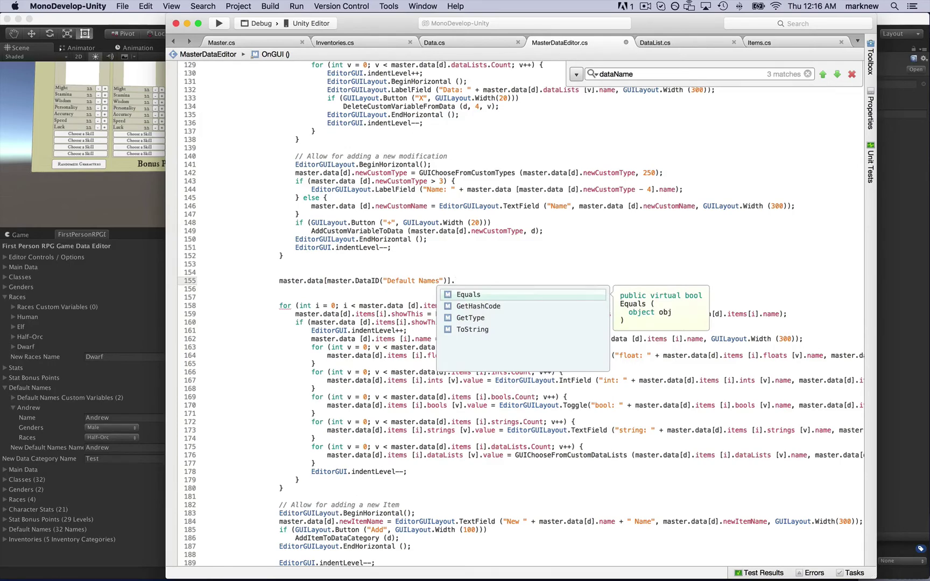
# - Extend the example expression on line 155 with items[i].dataLists and an opening index bracket
pyautogui.write('items')
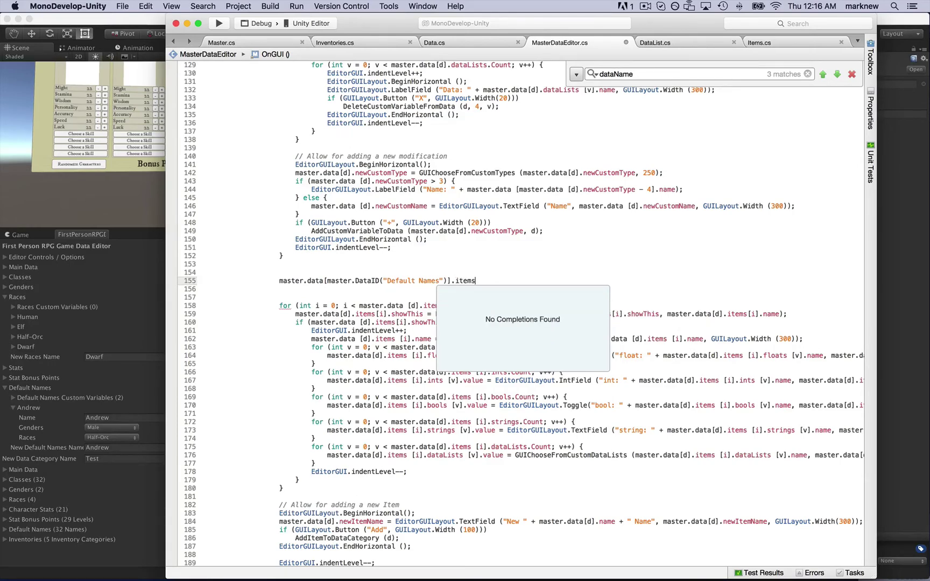
pyautogui.write('[')
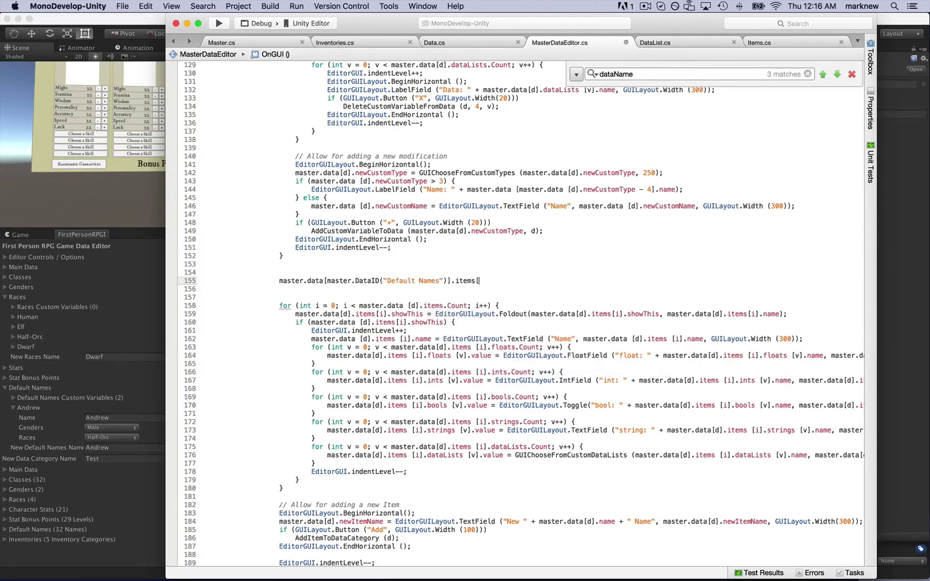
pyautogui.write('i')
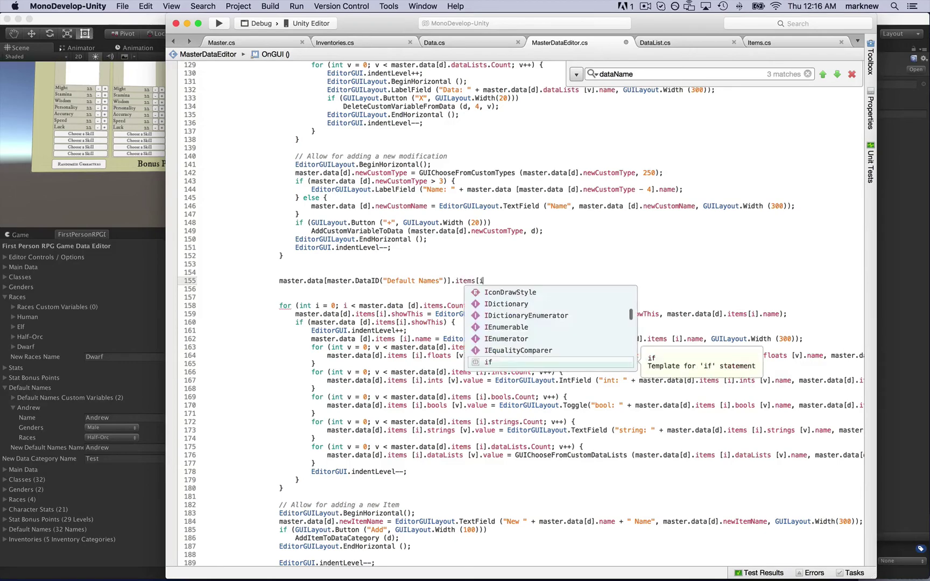
pyautogui.write('f].].')
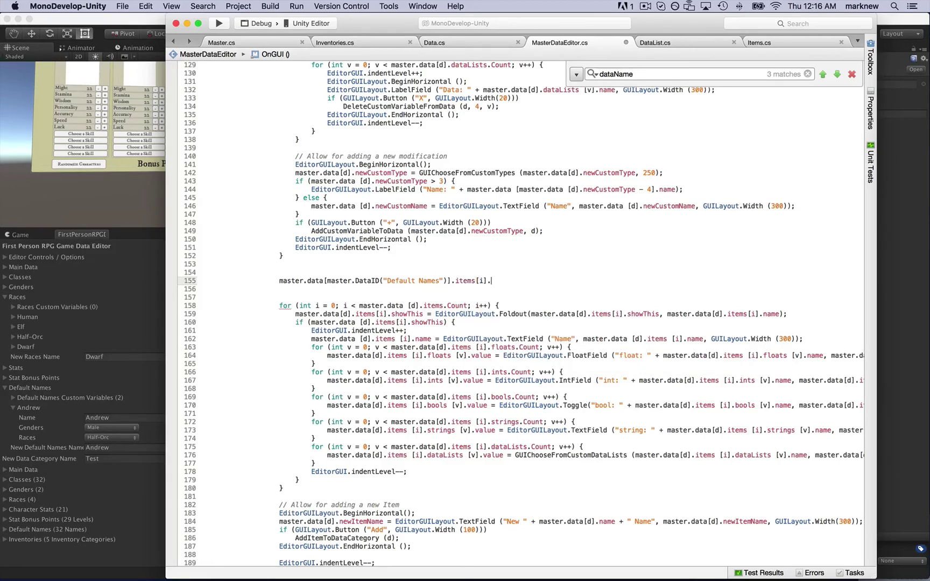
pyautogui.write('d')
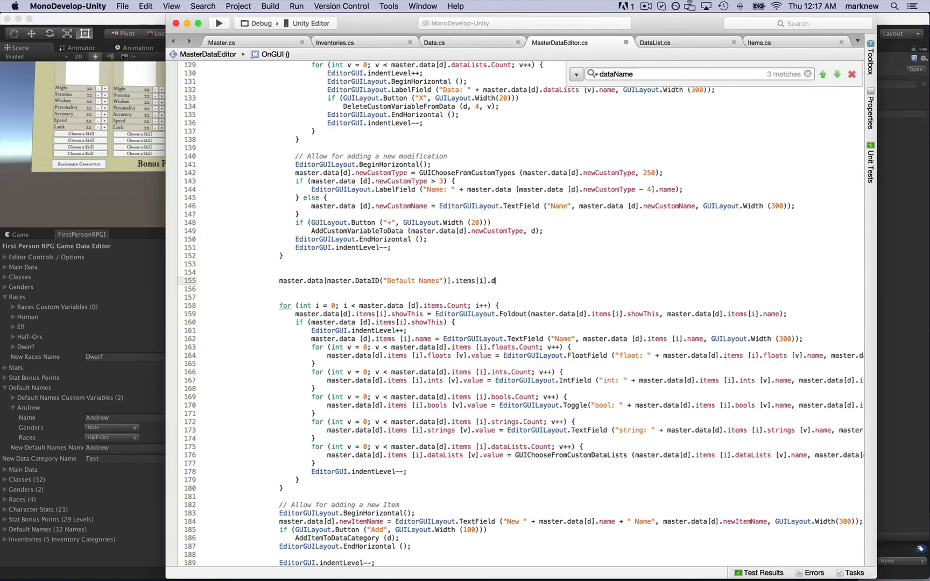
pyautogui.write('ataLists(')
# - Try master.DataID as the dataLists index, replace it with 0 and finish the expression with .value
pyautogui.write('master.Data')
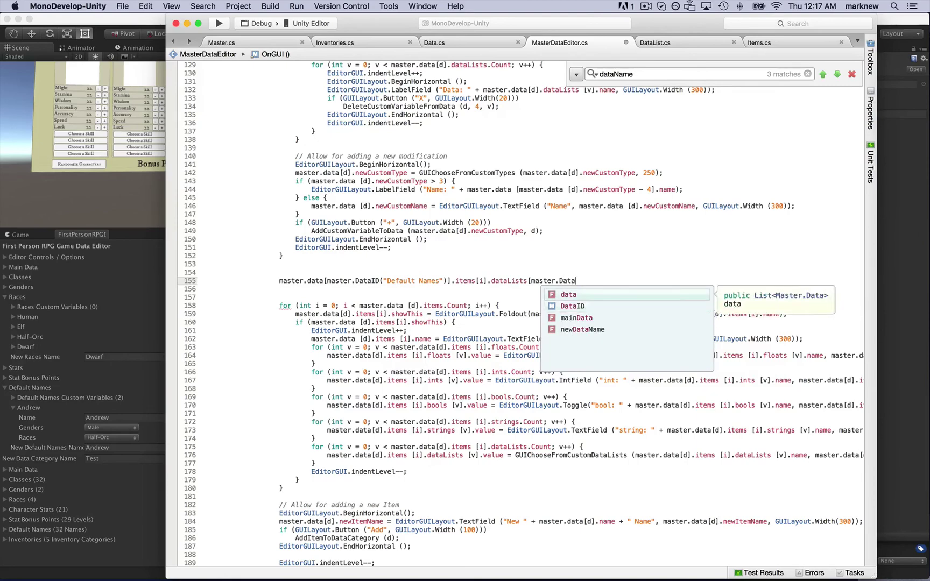
pyautogui.write('ID')
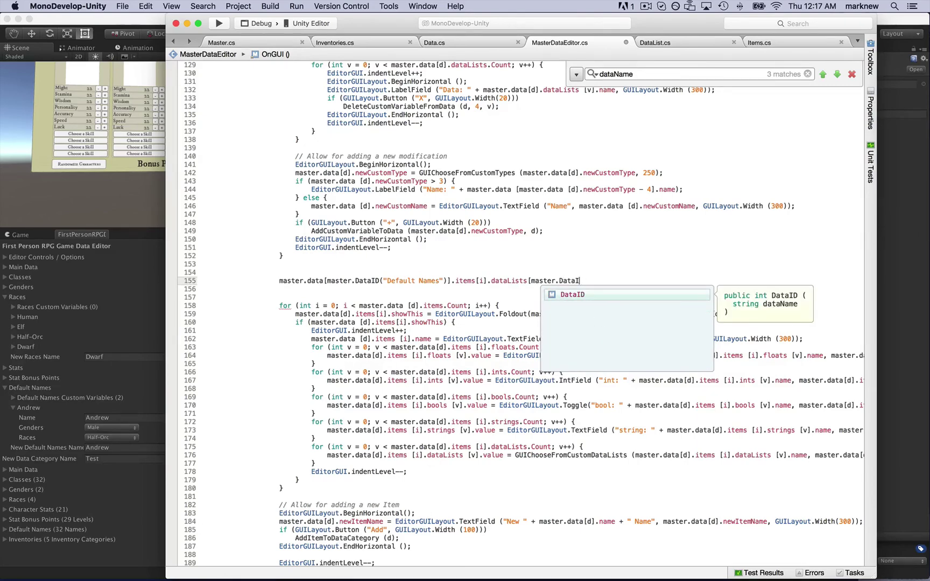
pyautogui.press('BackSpace')
pyautogui.press('BackSpace')
pyautogui.press('BackSpace')
pyautogui.press('BackSpace')
pyautogui.press('BackSpace')
pyautogui.press('BackSpace')
pyautogui.press('BackSpace')
pyautogui.press('BackSpace')
pyautogui.press('BackSpace')
pyautogui.press('BackSpace')
pyautogui.press('BackSpace')
pyautogui.press('BackSpace')
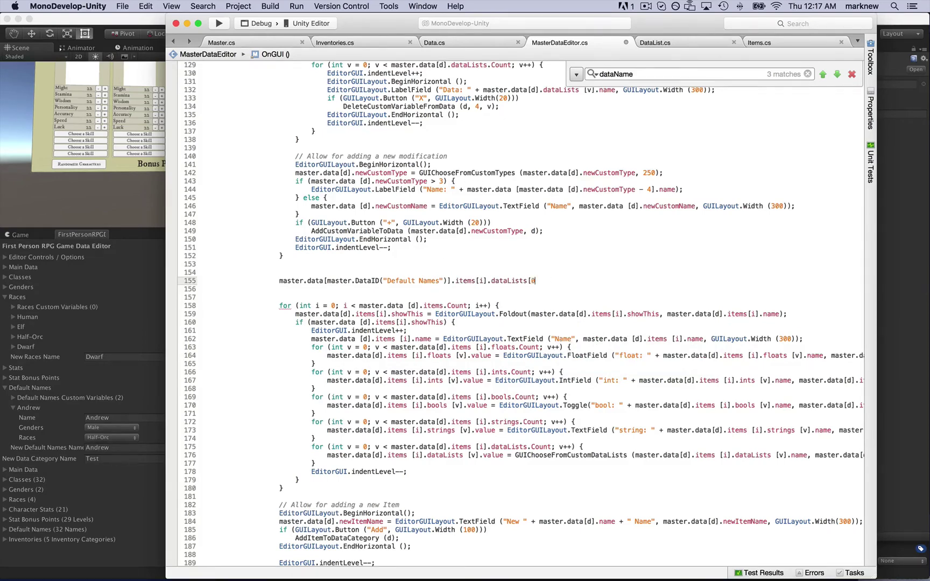
pyautogui.write('0].value')
# - Check the name and value fields of the DataList class in DataList.cs and return to the dataLists index on line 155
pyautogui.click(667, 42)
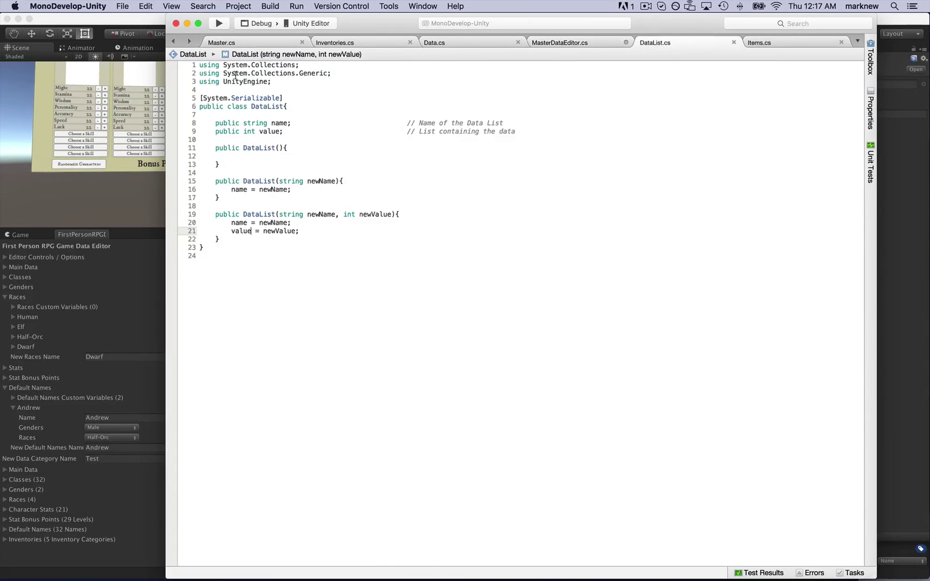
pyautogui.click(559, 43)
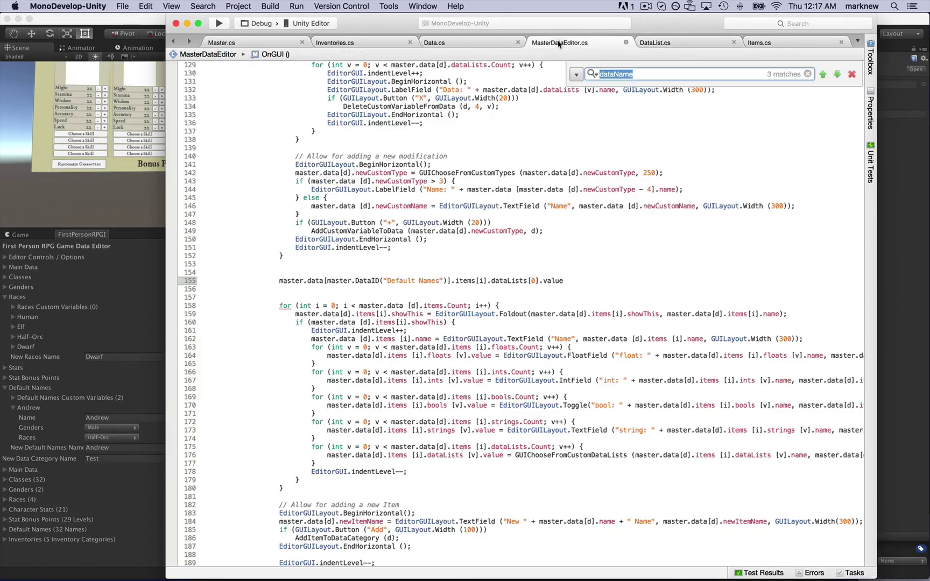
pyautogui.click(534, 281)
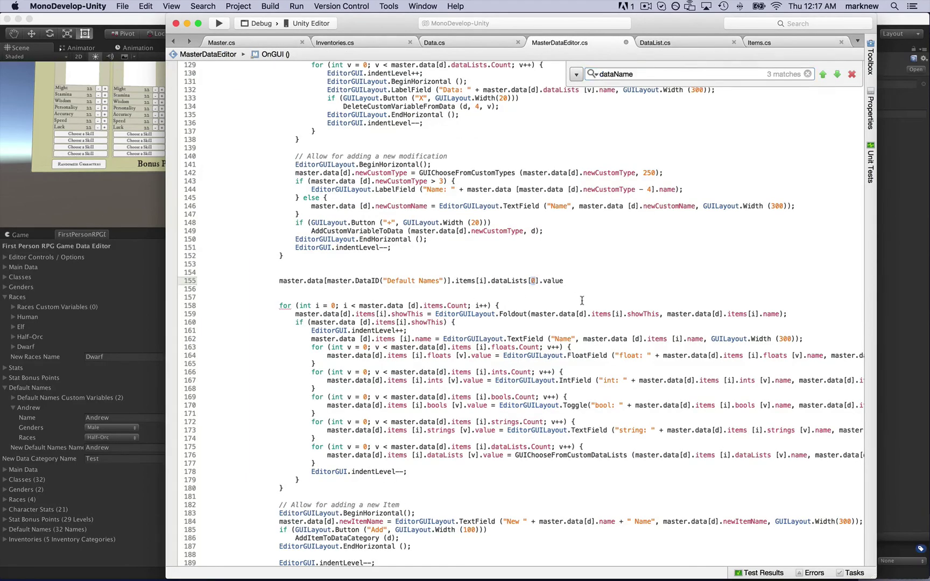
# - Delete the whole example expression from line 155 of MasterDataEditor.cs
pyautogui.click(564, 281)
pyautogui.moveTo(581, 283); pyautogui.dragTo(282, 276)
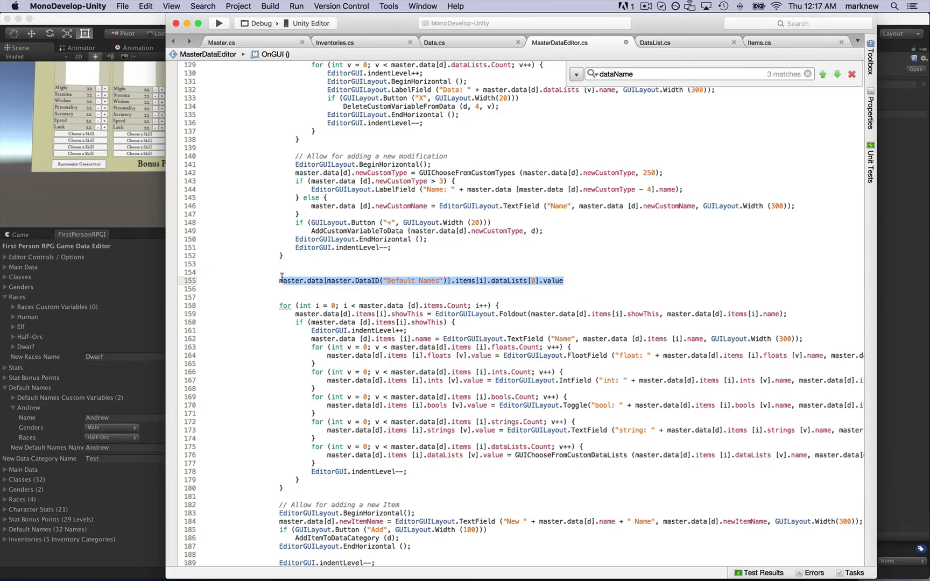
pyautogui.press('BackSpace')
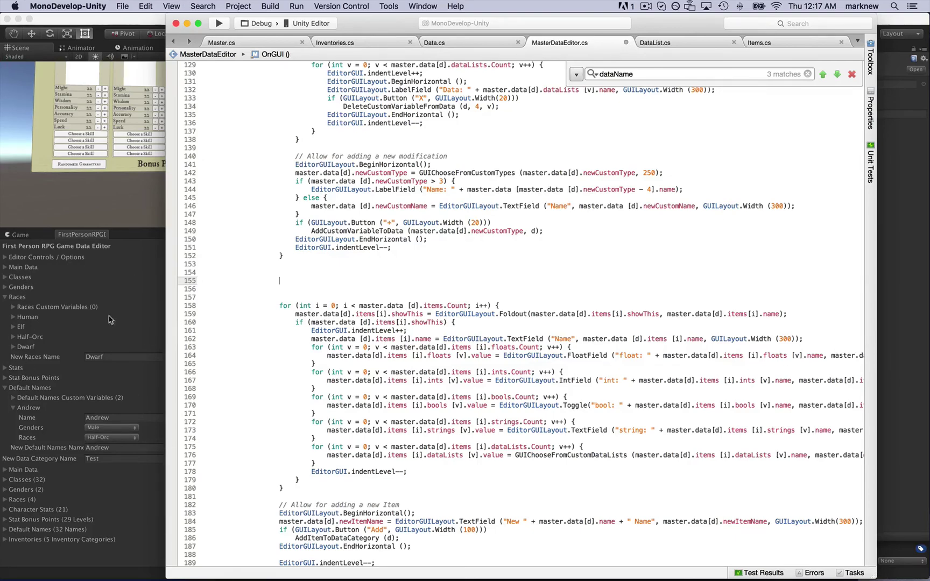
# - Switch back to Unity and collapse the Races and Default Names categories in the game data editor
pyautogui.click(50, 83)
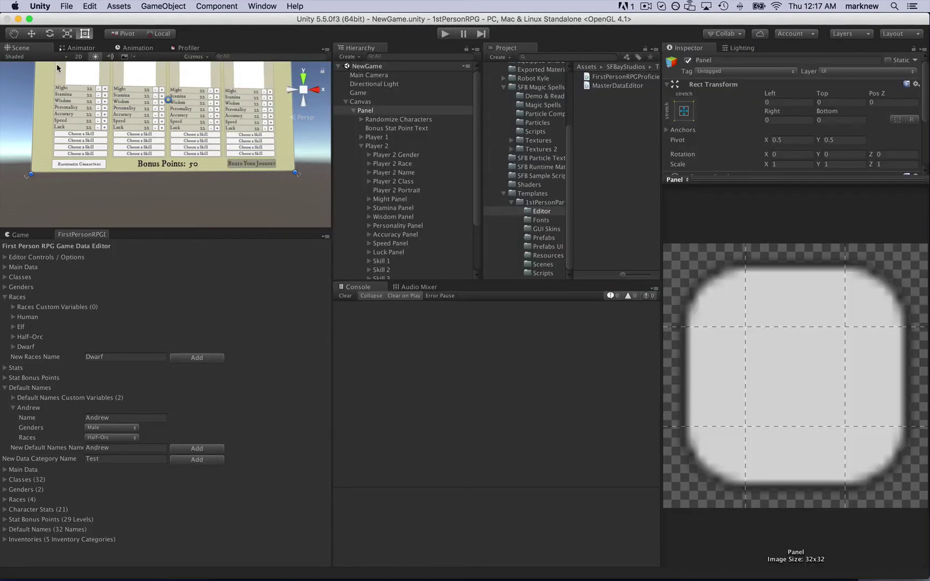
pyautogui.click(11, 297)
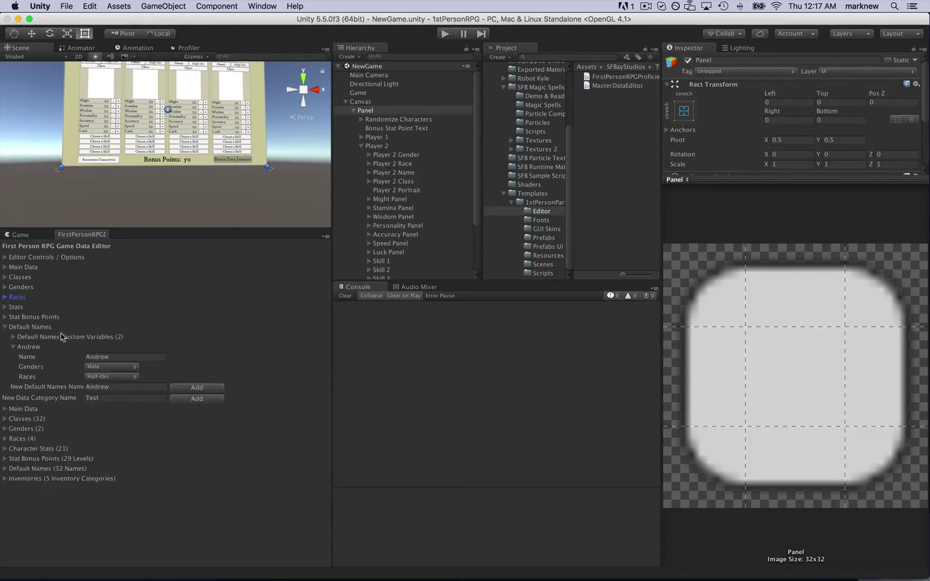
pyautogui.click(5, 329)
pyautogui.click(5, 330)
pyautogui.click(5, 328)
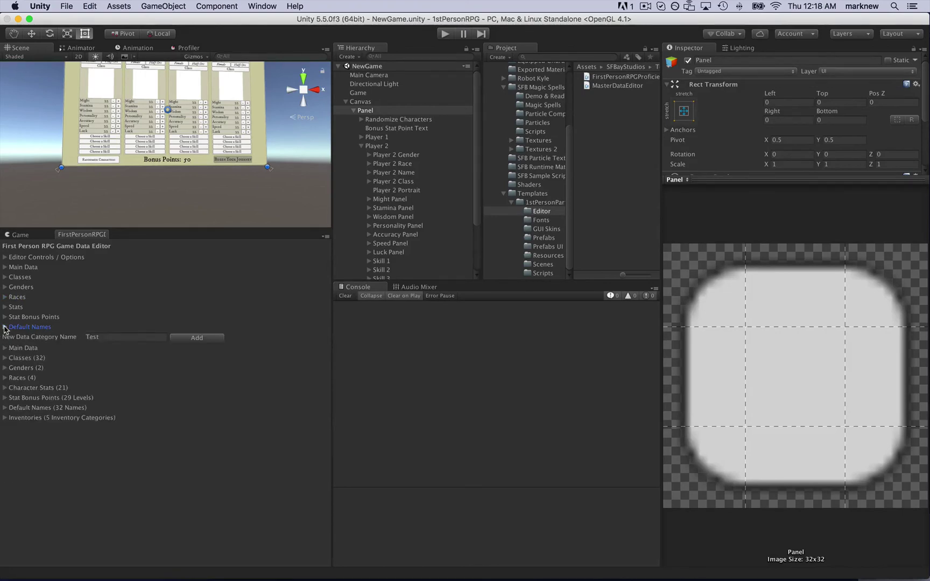
pyautogui.click(5, 328)
pyautogui.click(5, 328)
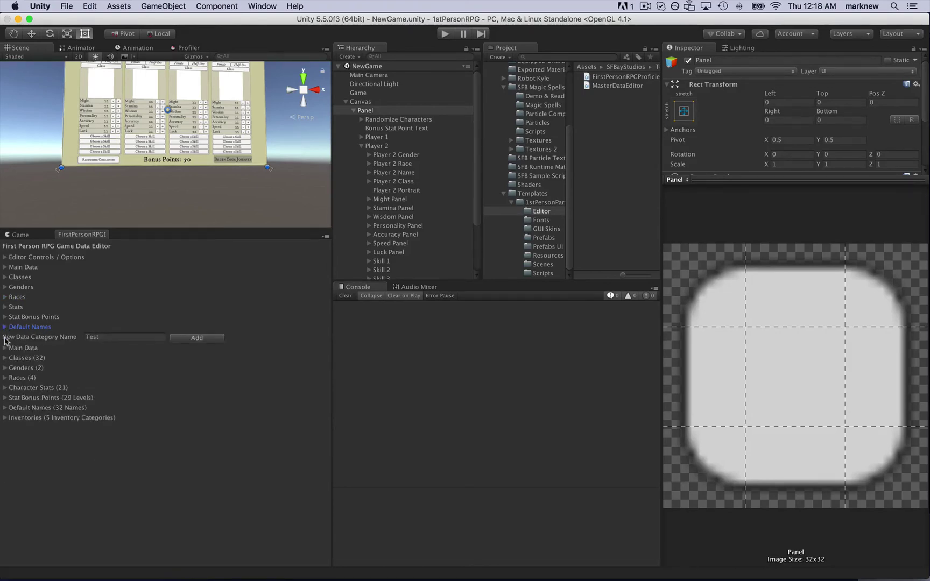